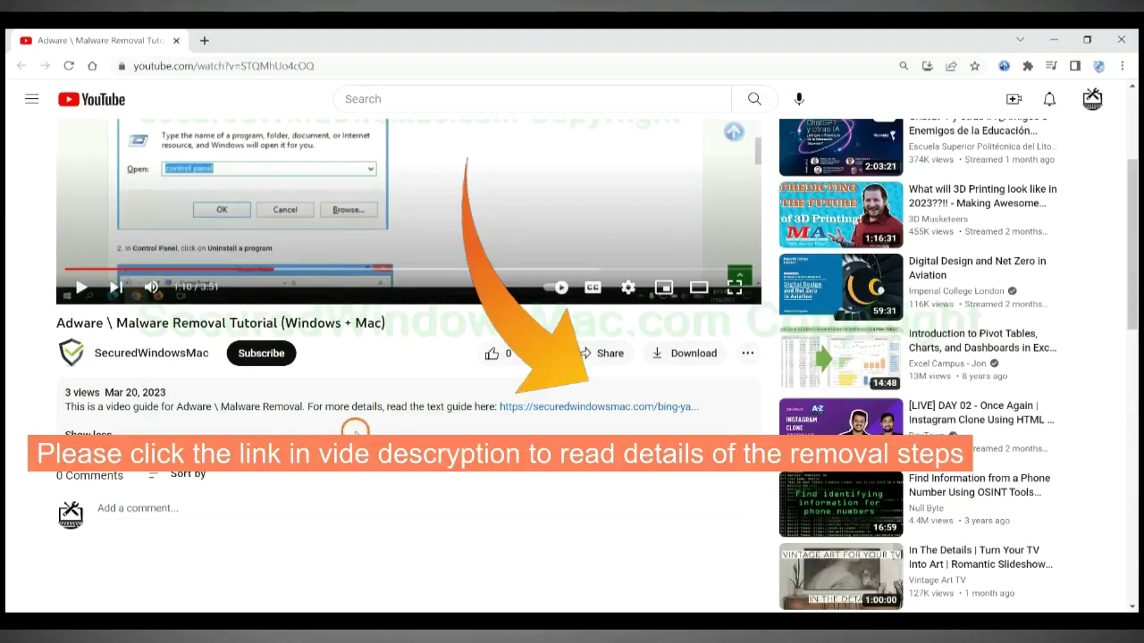
- Open the SecuredWindowsMac removal guide from the YouTube video description link
left_click(545, 408)
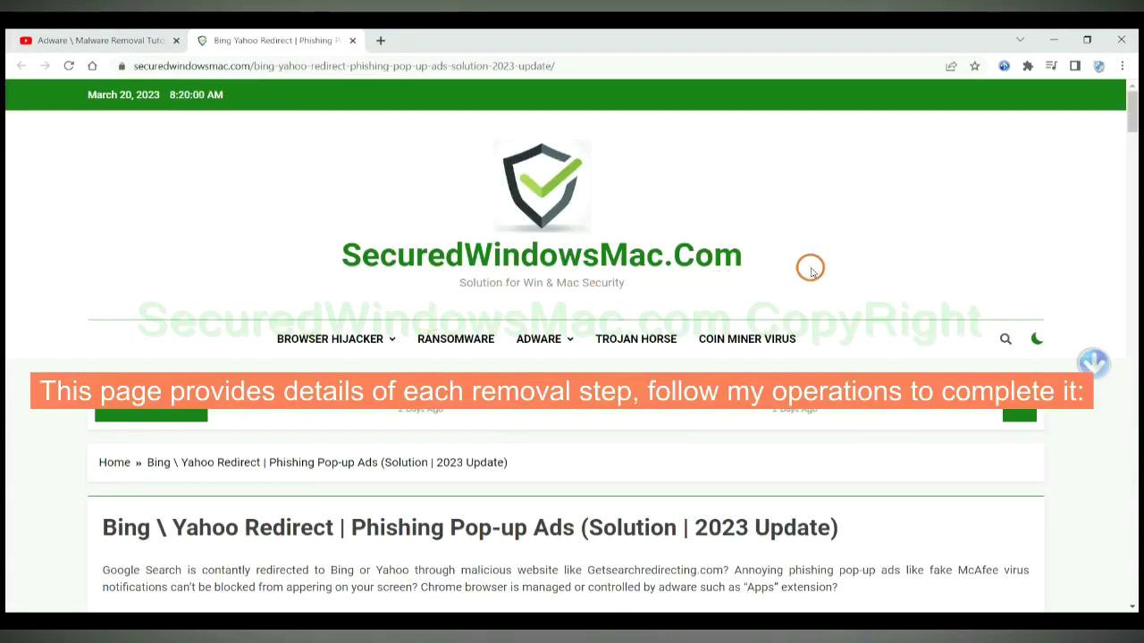
- Scroll down to the Instant Automatic Removal section and its SpyHunter download button
scroll(811, 268, "down", 2)
scroll(811, 268, "down", 5)
scroll(811, 268, "down", 3)
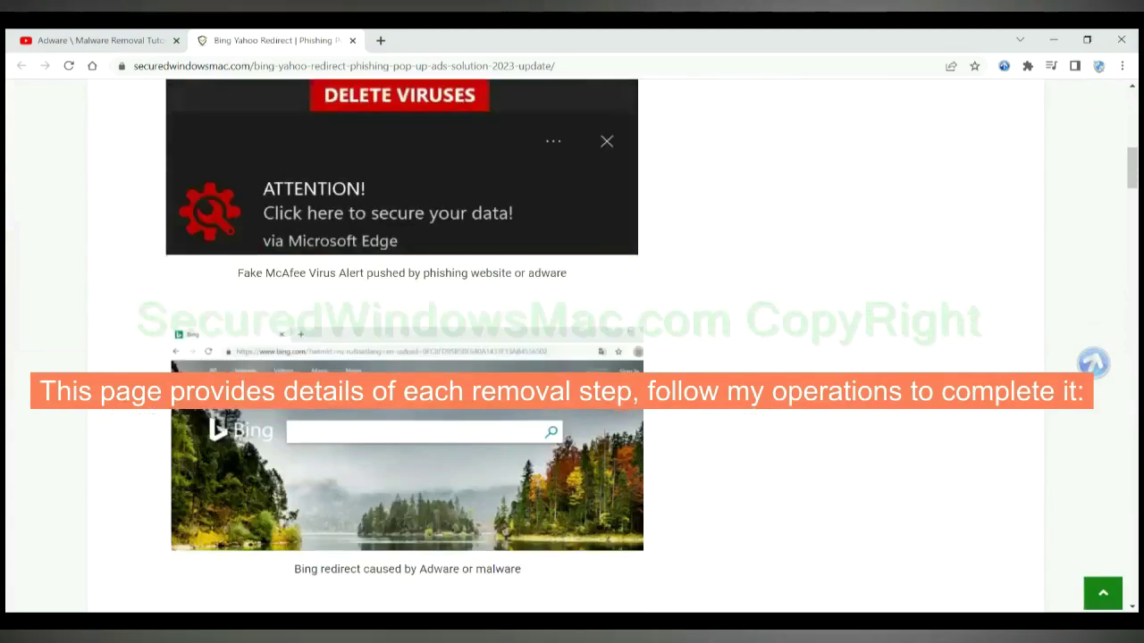
scroll(811, 268, "down", 5)
scroll(621, 395, "down", 2)
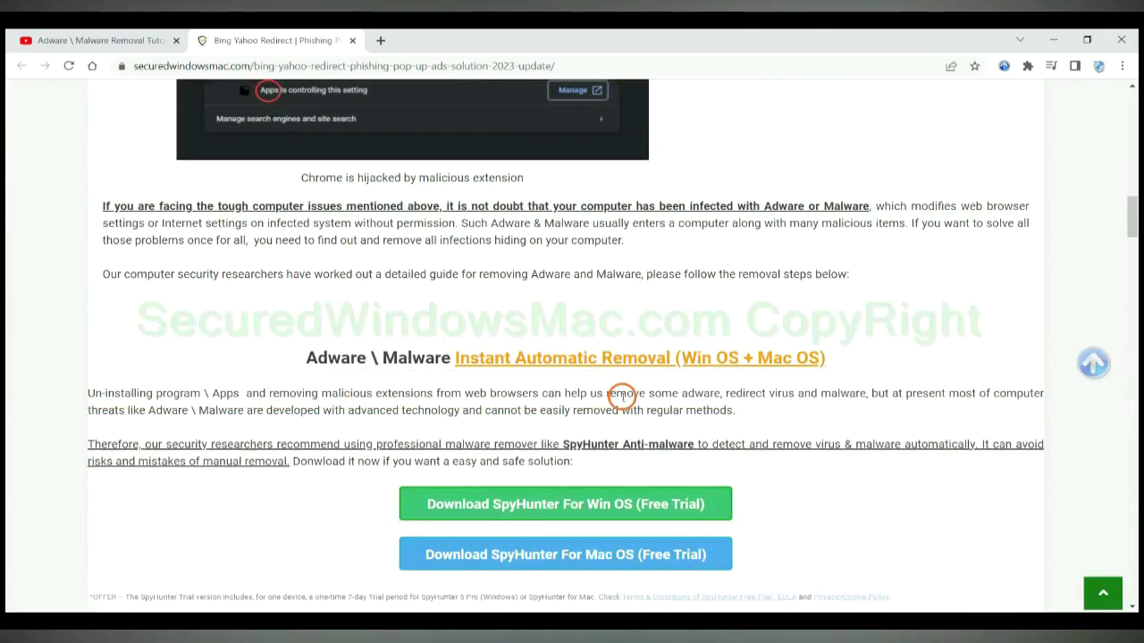
scroll(621, 396, "down", 1)
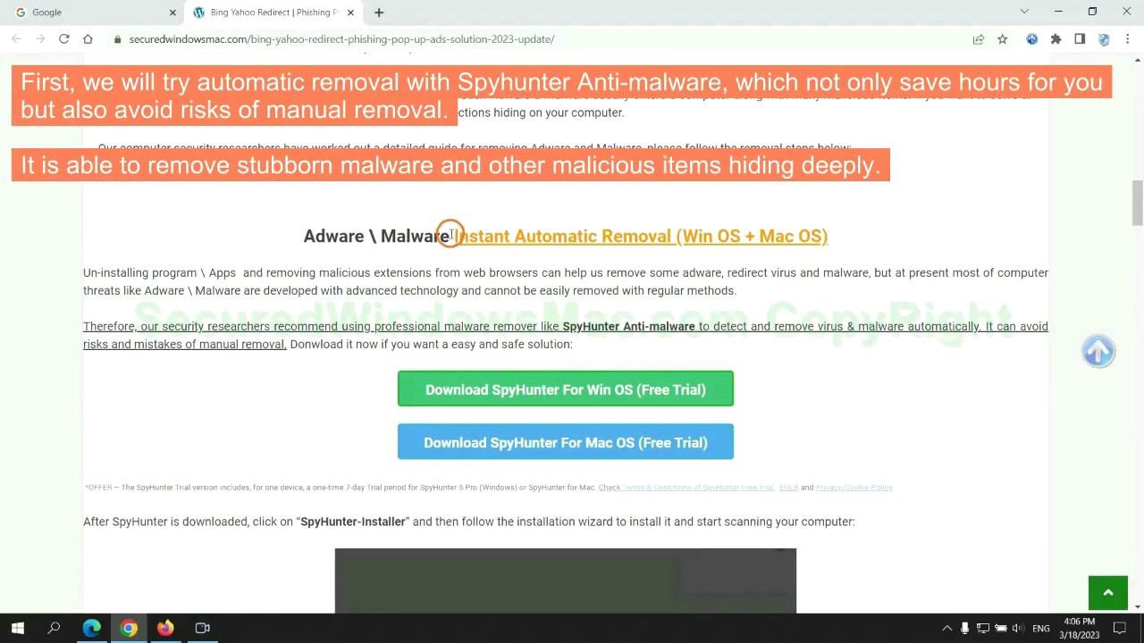
left_click_drag(452, 235, 671, 236)
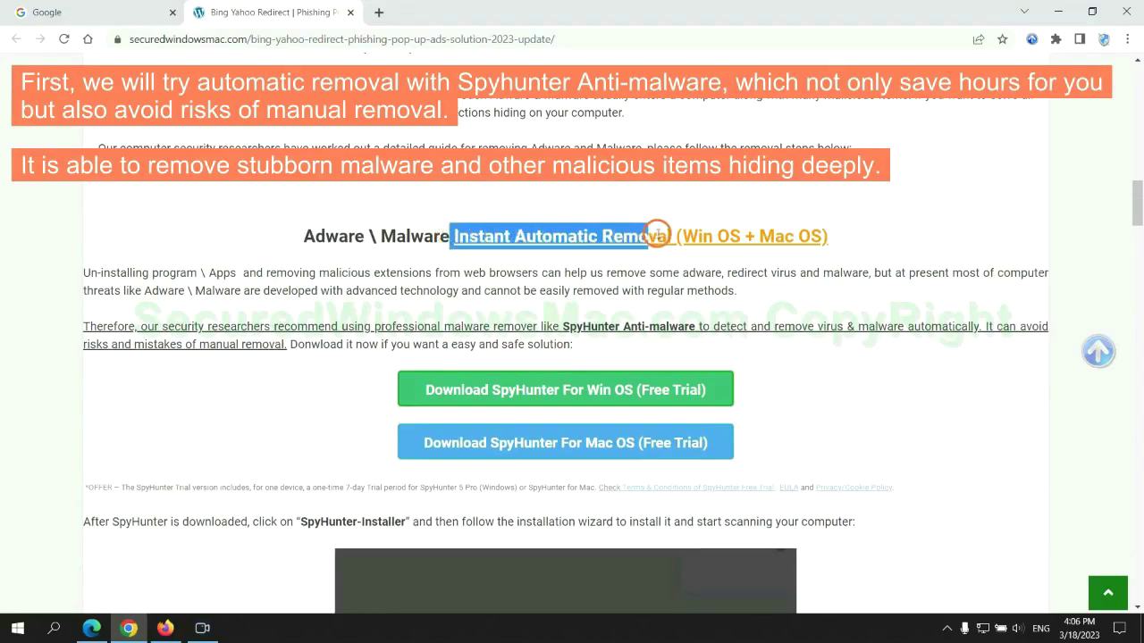
left_click(570, 200)
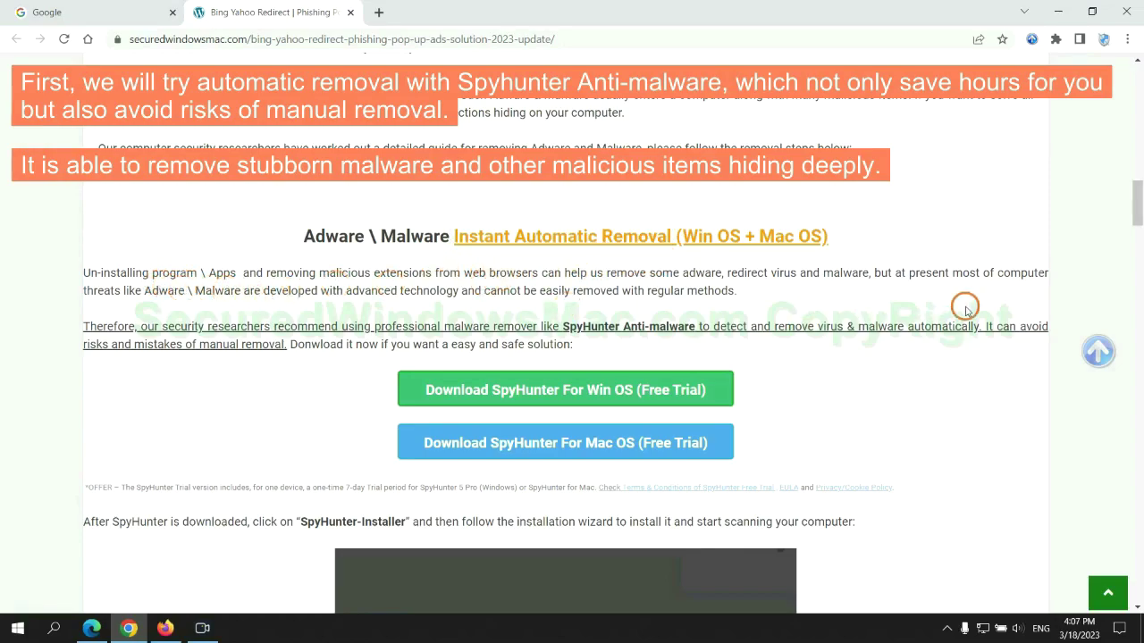
scroll(565, 331, "down", 1)
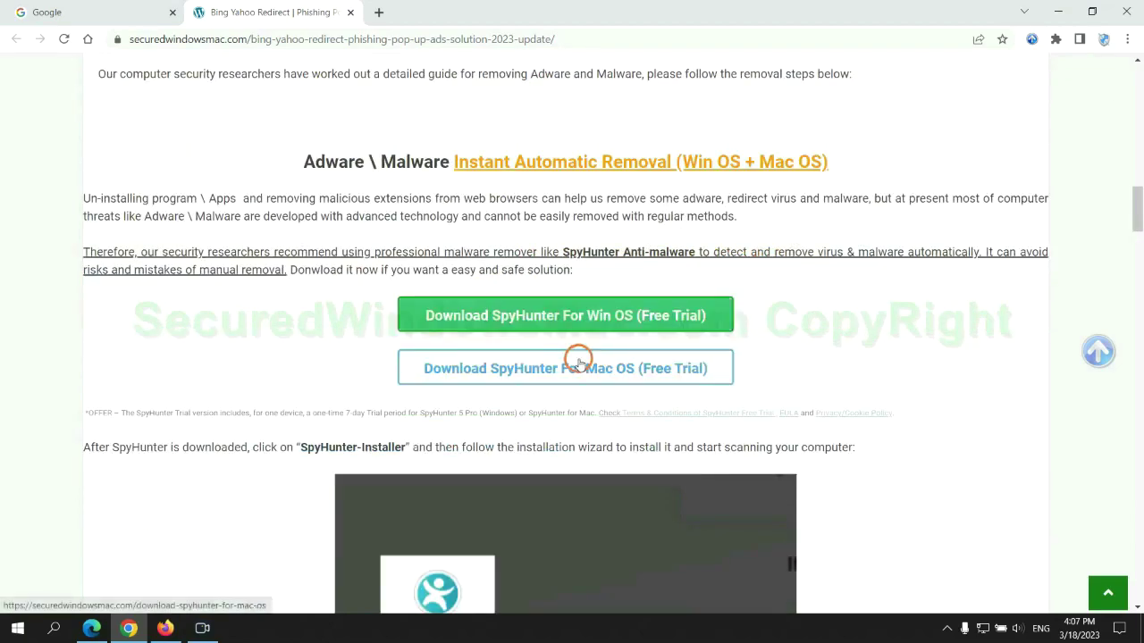
scroll(578, 359, "down", 1)
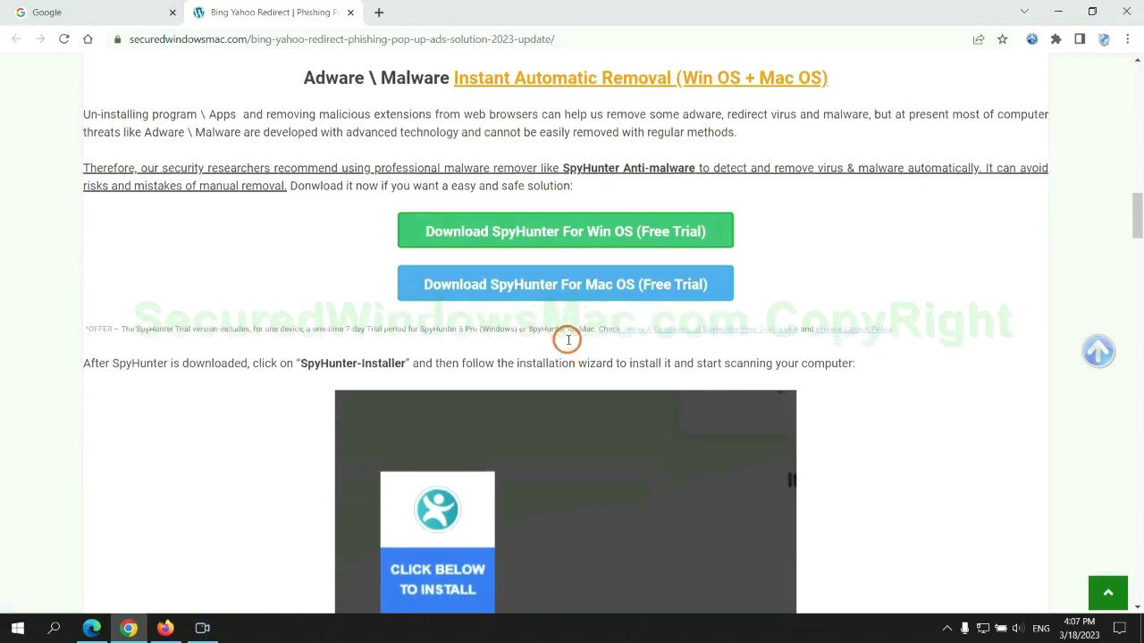
scroll(570, 286, "down", 1)
- Download SpyHunter for Windows, keep the file, and run SpyHunter-Installer.exe
left_click(578, 170)
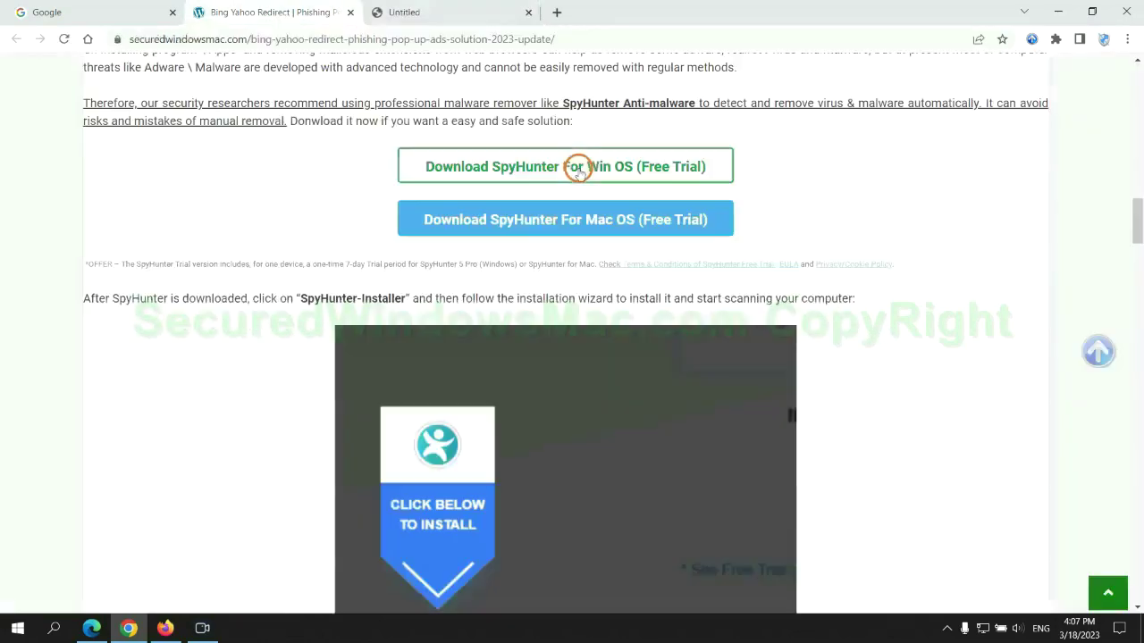
left_click(277, 590)
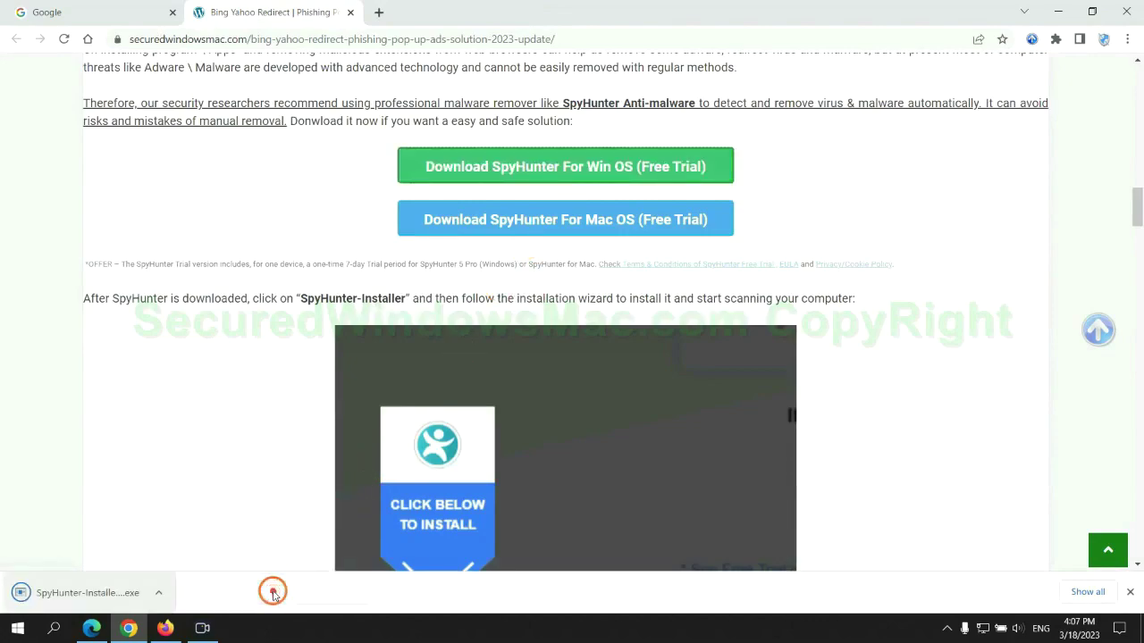
left_click(109, 595)
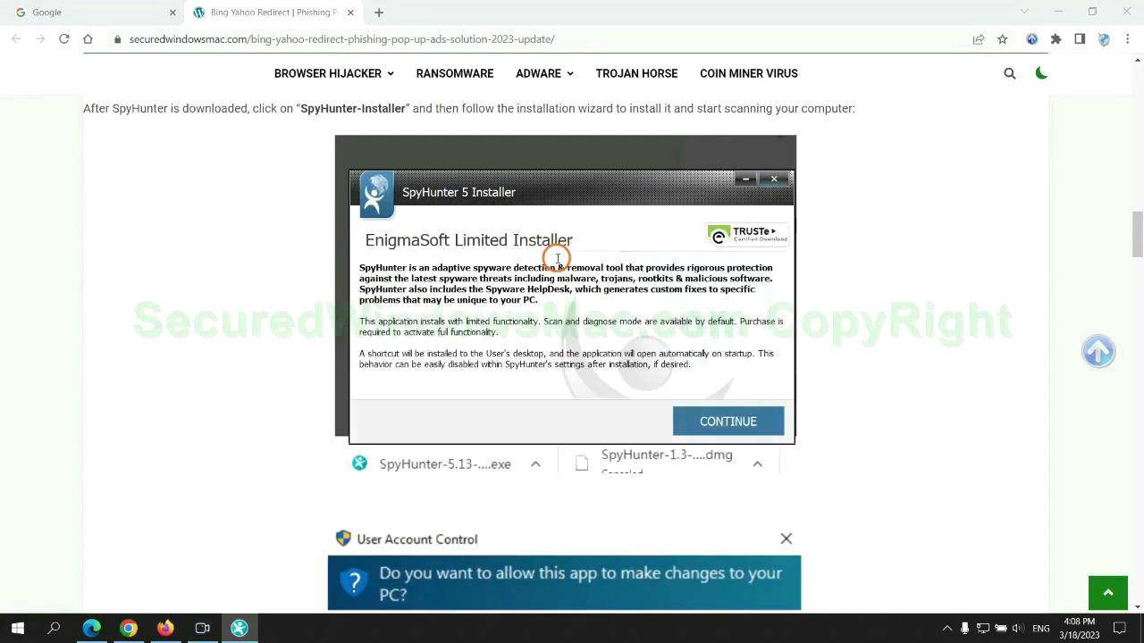
- Continue past the introduction, accept the EULA and Privacy Policy, and install SpyHunter 5
left_click(752, 419)
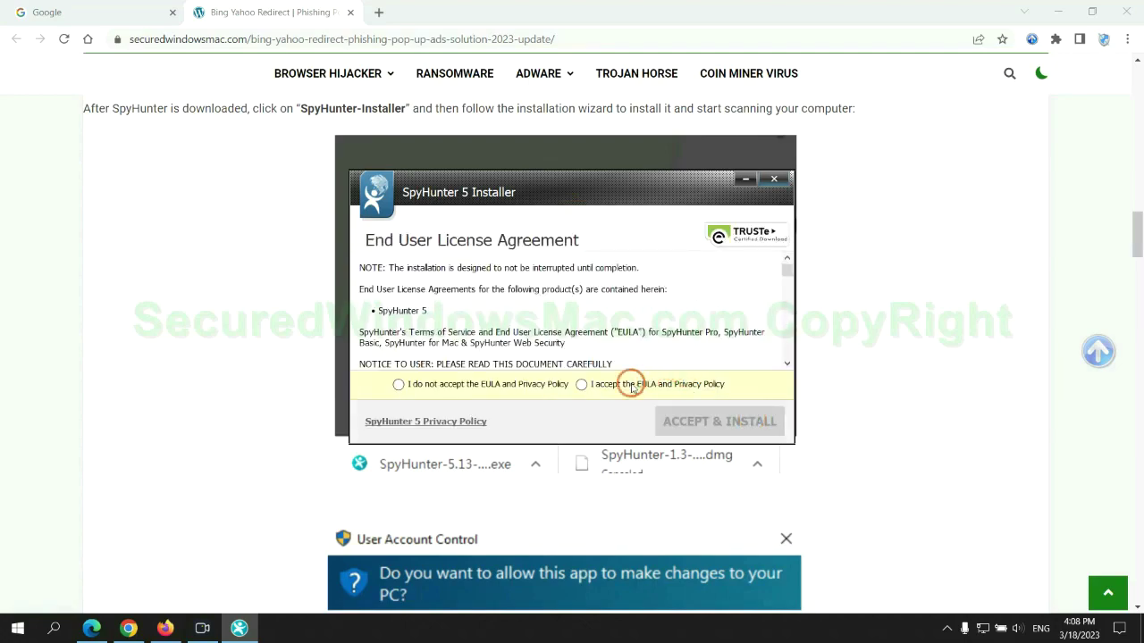
left_click(578, 385)
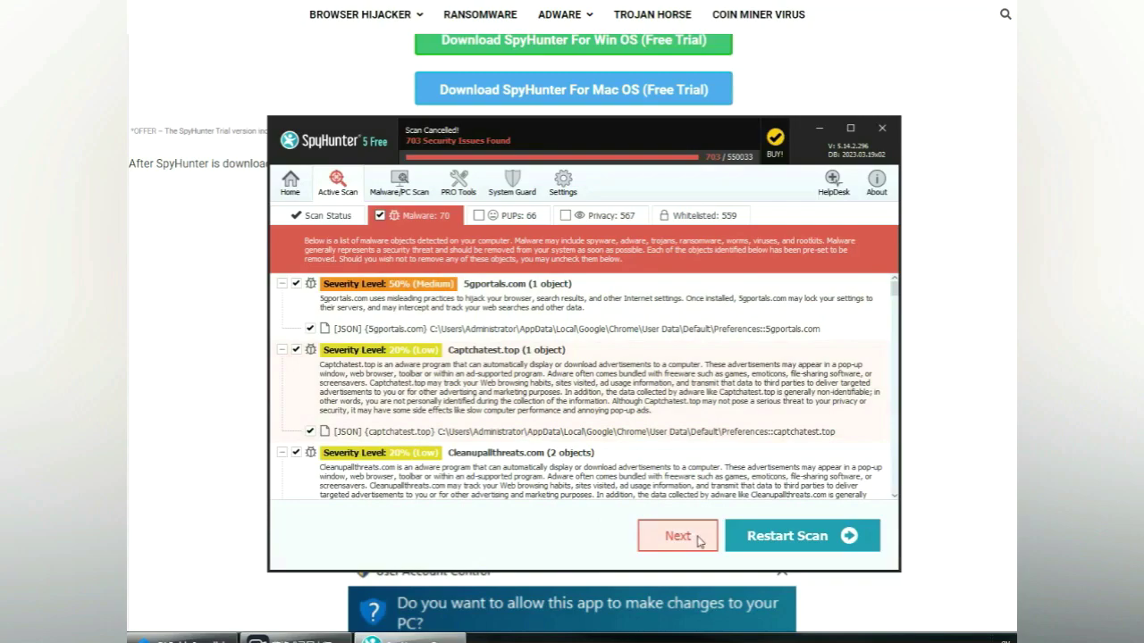
- Proceed from the 703-issue scan results to the FREE Trial (7-Days) registration
left_click(699, 538)
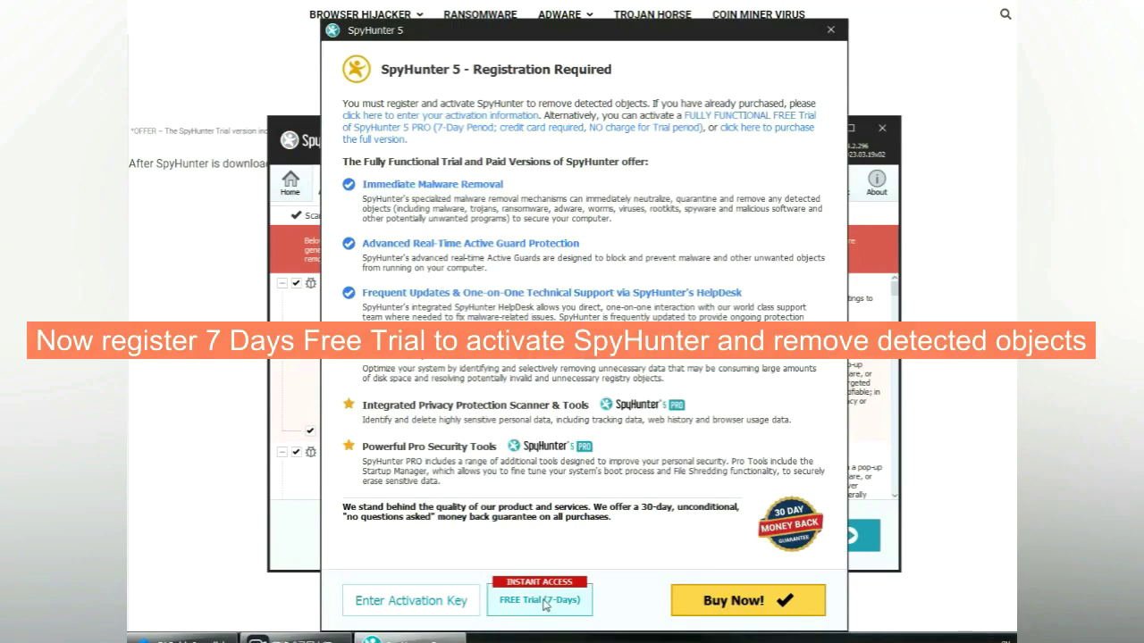
left_click(545, 605)
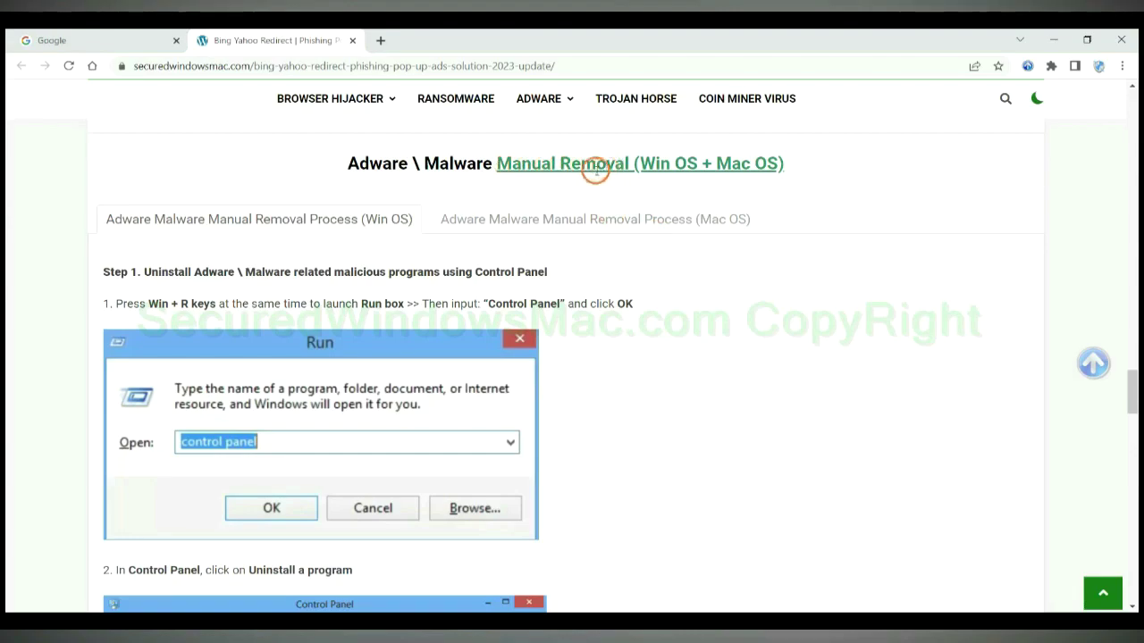
- Highlight the Win OS Manual Removal heading in the guide
left_click_drag(640, 165, 700, 165)
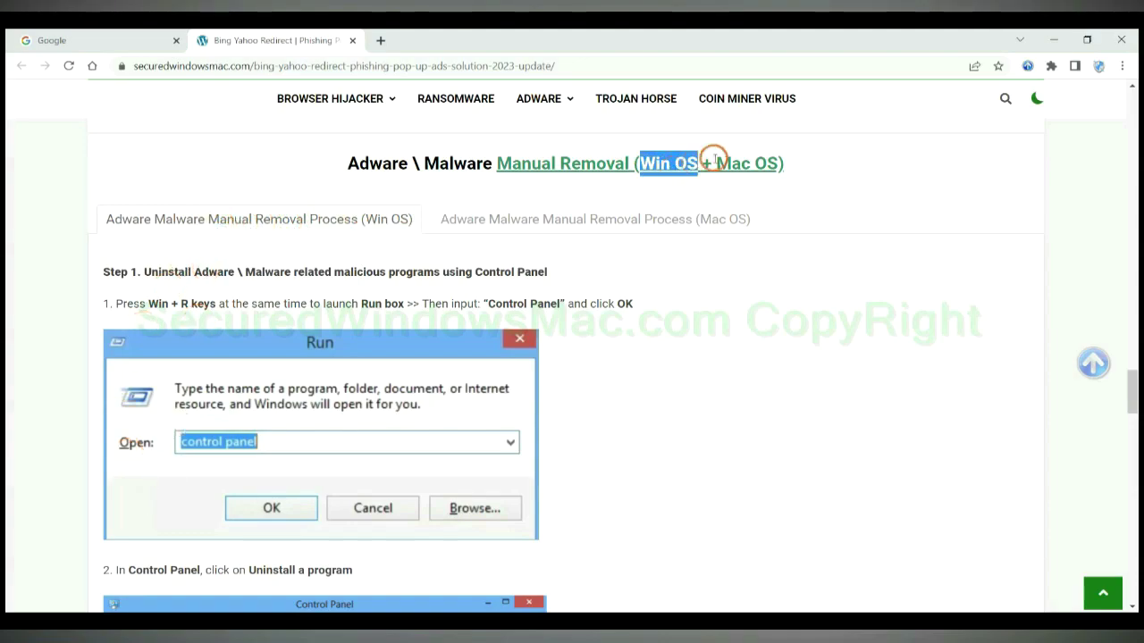
left_click_drag(715, 161, 779, 164)
left_click(587, 217)
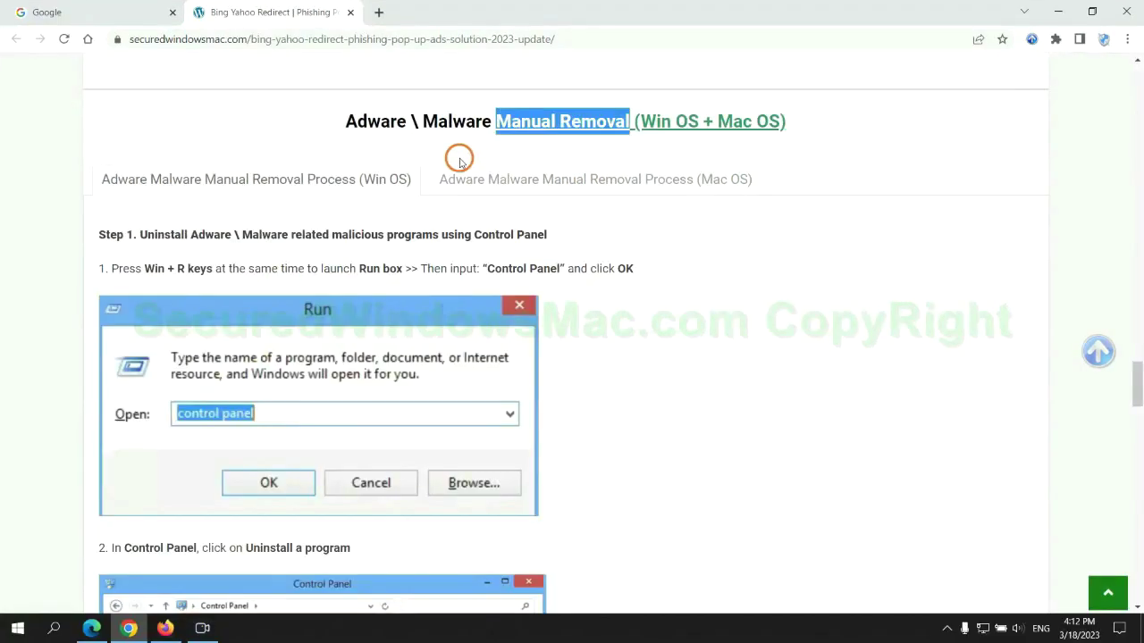
- Highlight the Step 1 uninstall instruction and scroll on to step 2
scroll(427, 314, "up", 1)
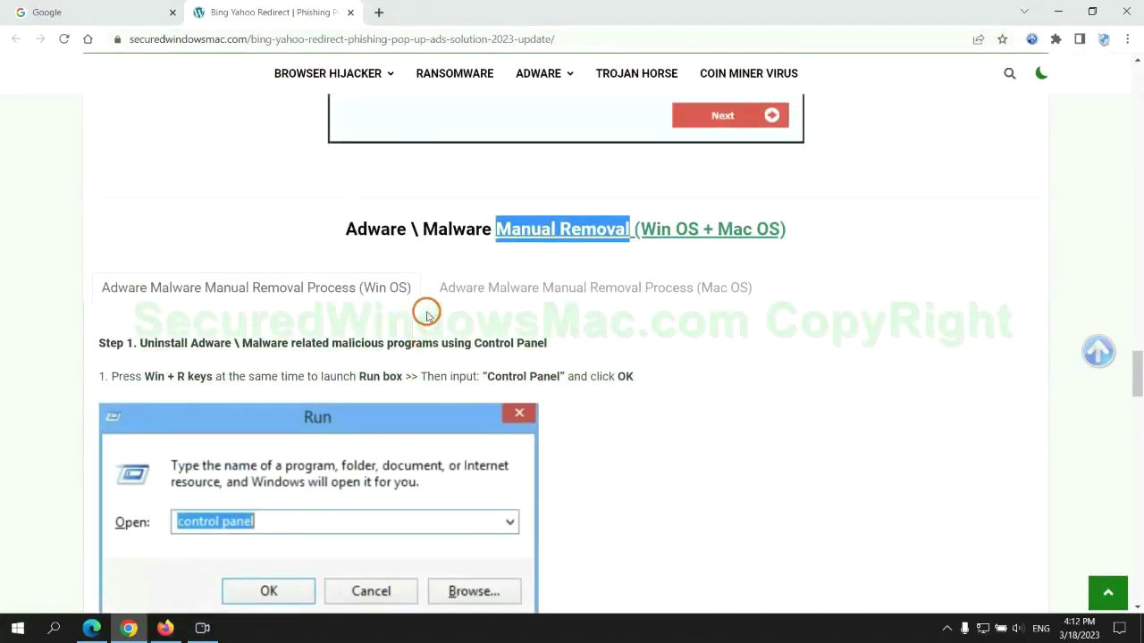
scroll(353, 288, "down", 2)
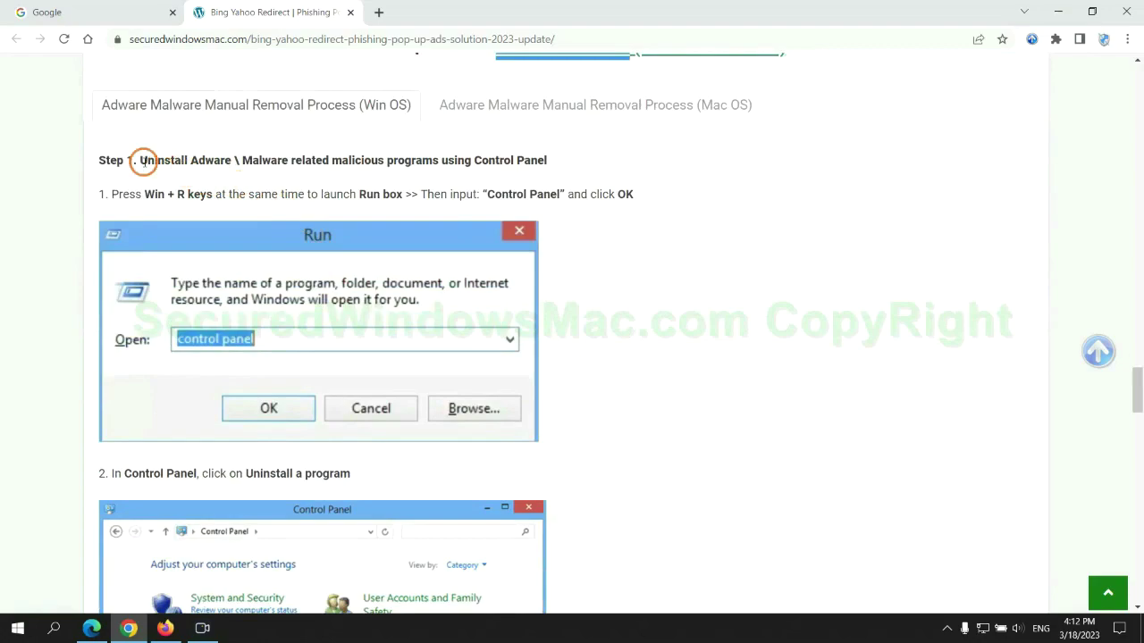
left_click_drag(150, 163, 431, 164)
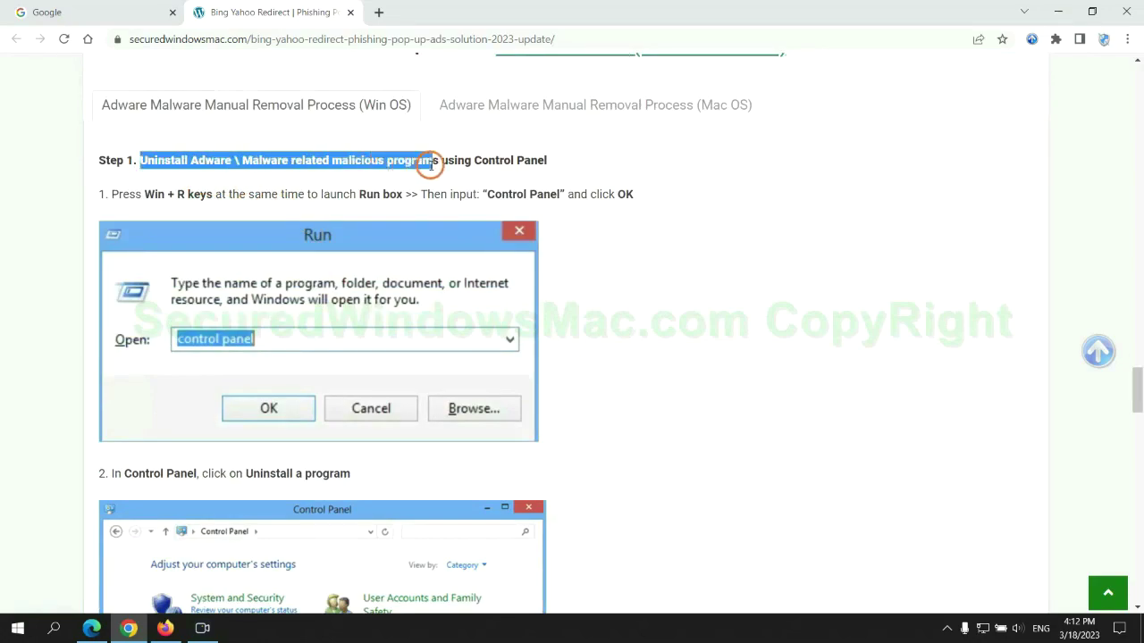
left_click(761, 234)
scroll(710, 233, "down", 2)
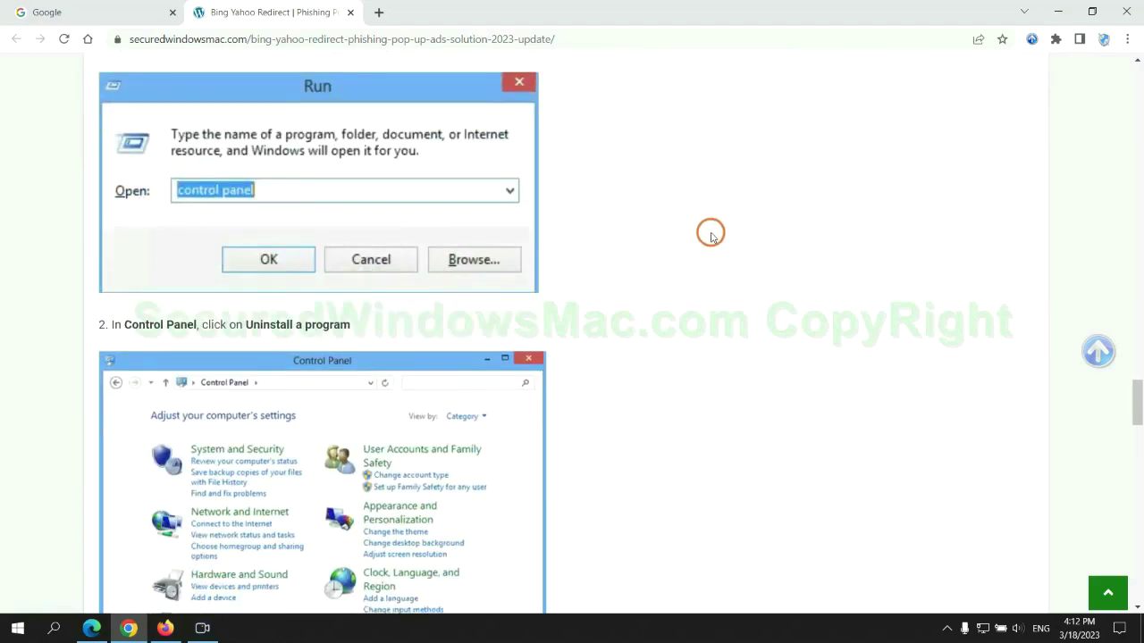
- Open Control Panel via Run, choose Uninstall for Lantern in Programs, and close it
key("super+r")
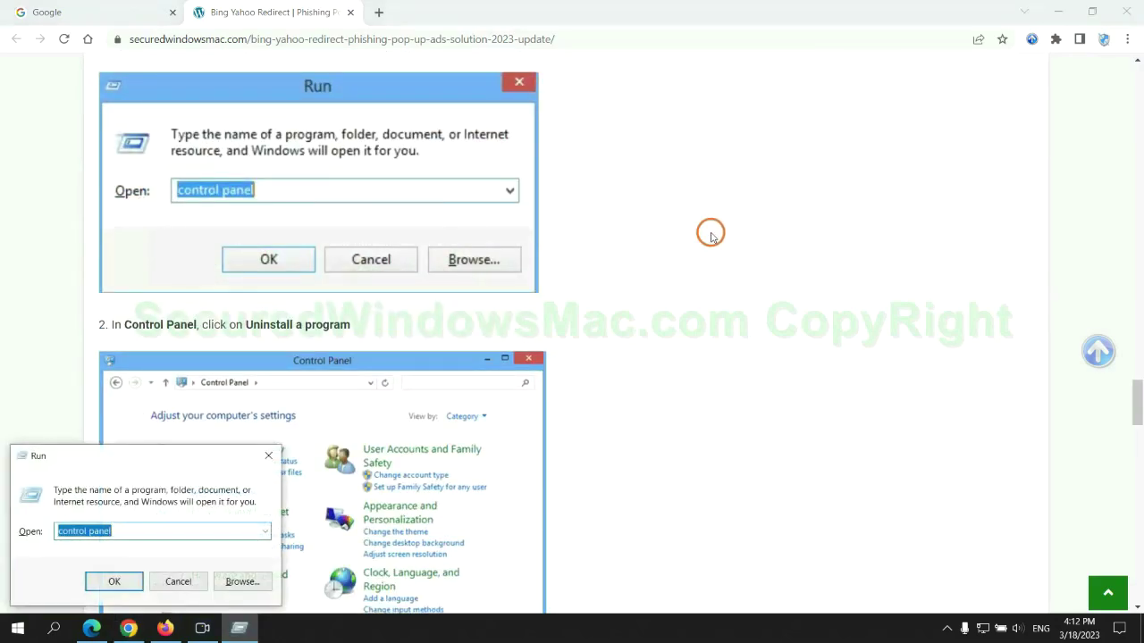
type("cont")
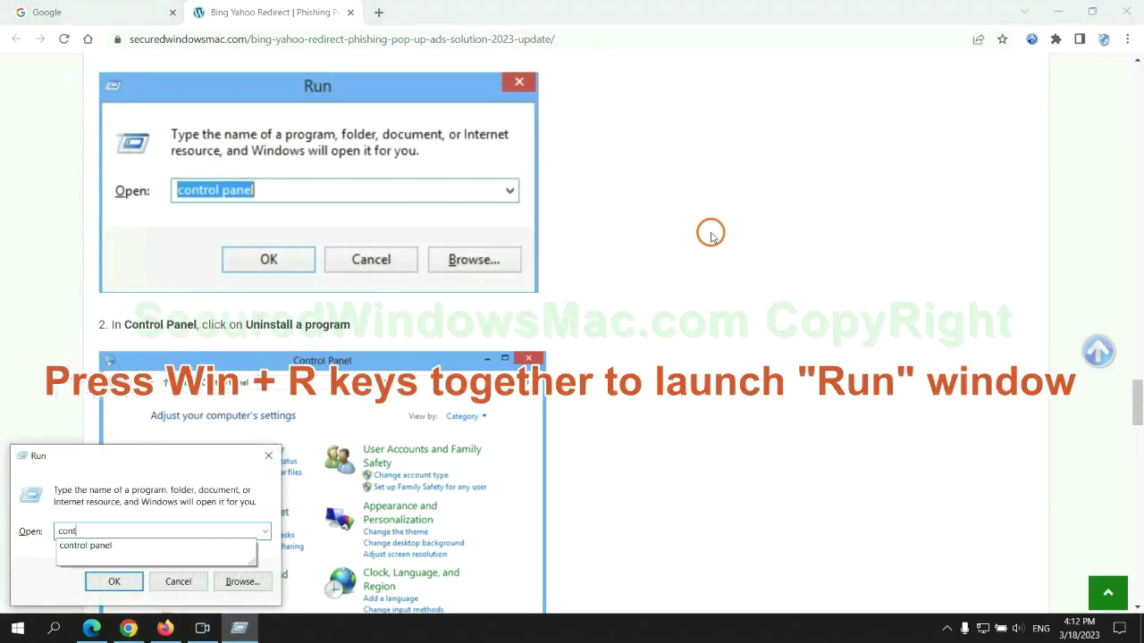
type("rol pa")
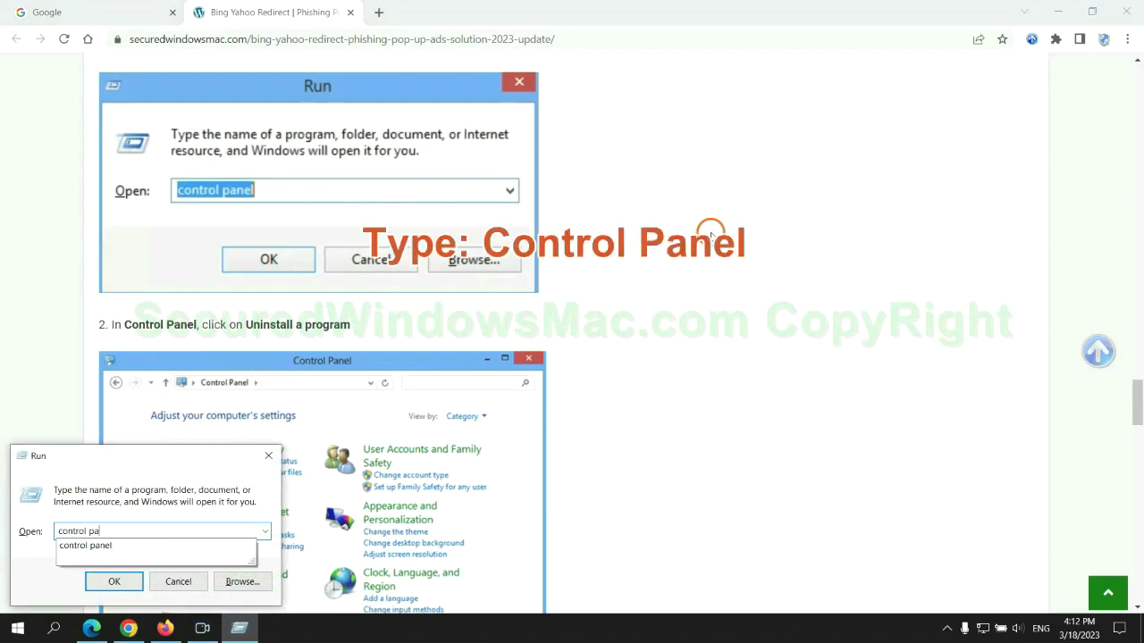
type("nel")
key("Return")
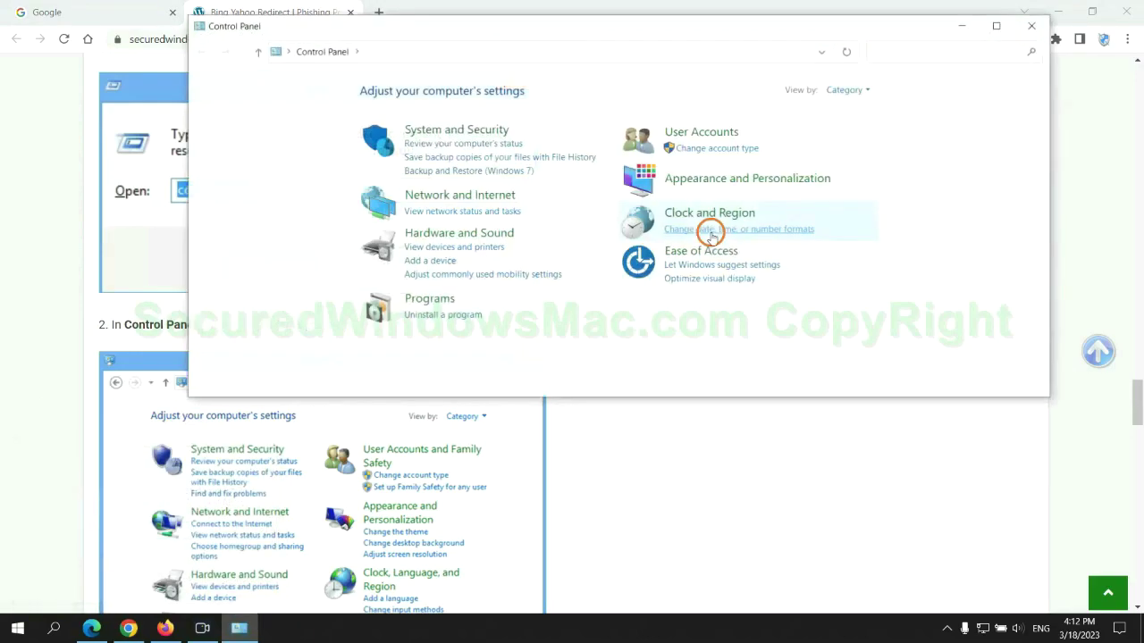
left_click(454, 315)
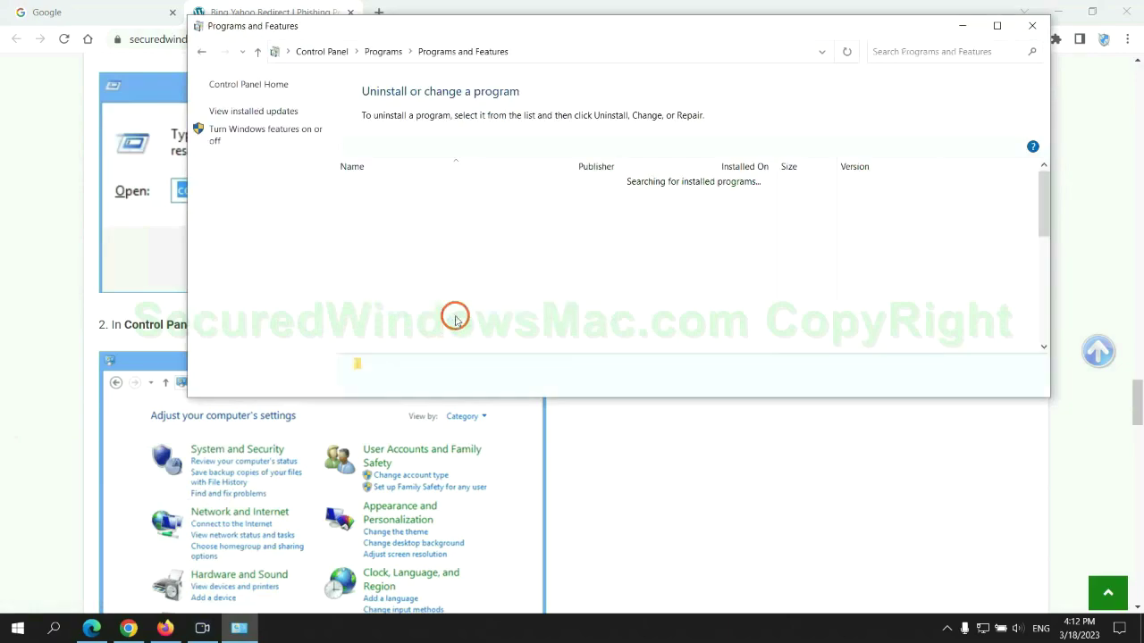
right_click(375, 213)
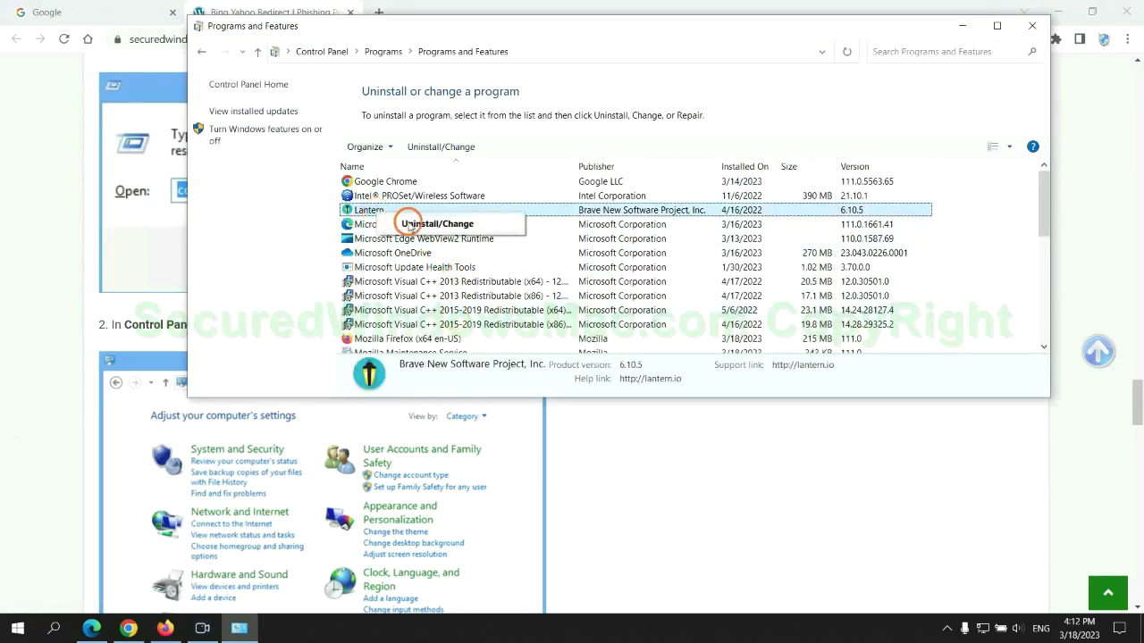
left_click(1032, 25)
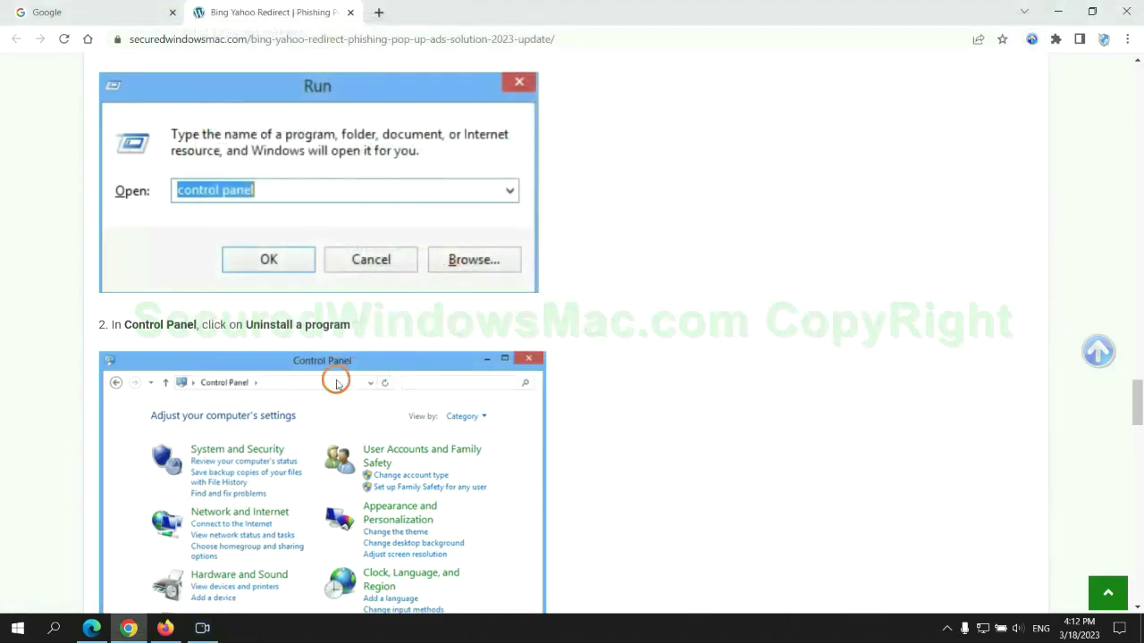
- Scroll to the Step 2 malicious-extension instructions, then switch to Microsoft Edge
scroll(334, 380, "down", 1)
scroll(331, 378, "down", 5)
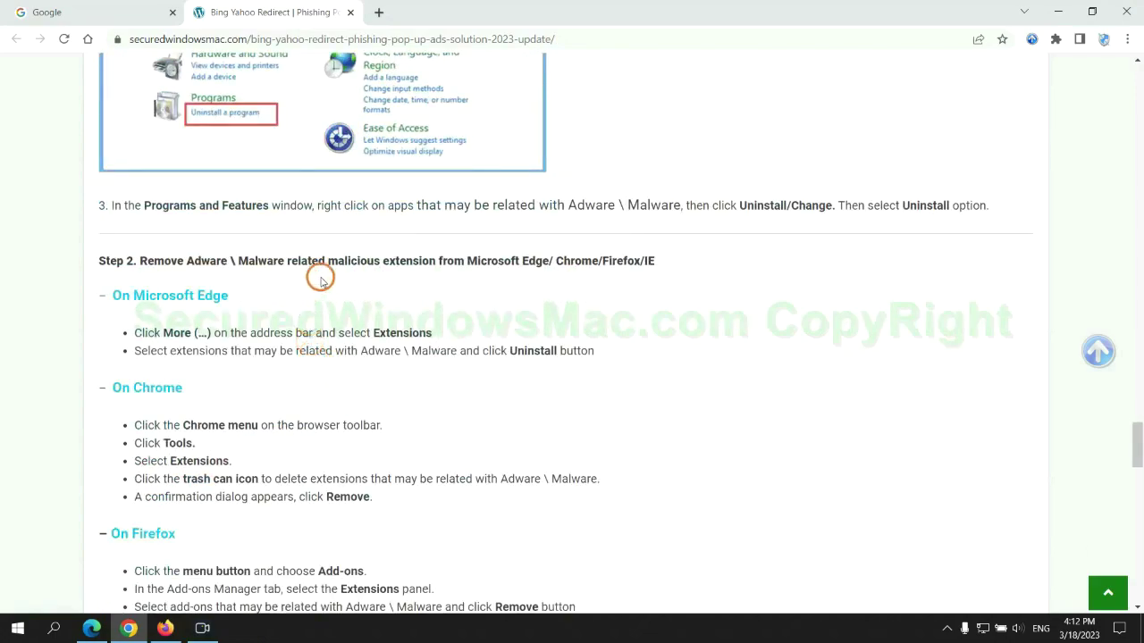
left_click_drag(324, 262, 442, 261)
left_click(454, 283)
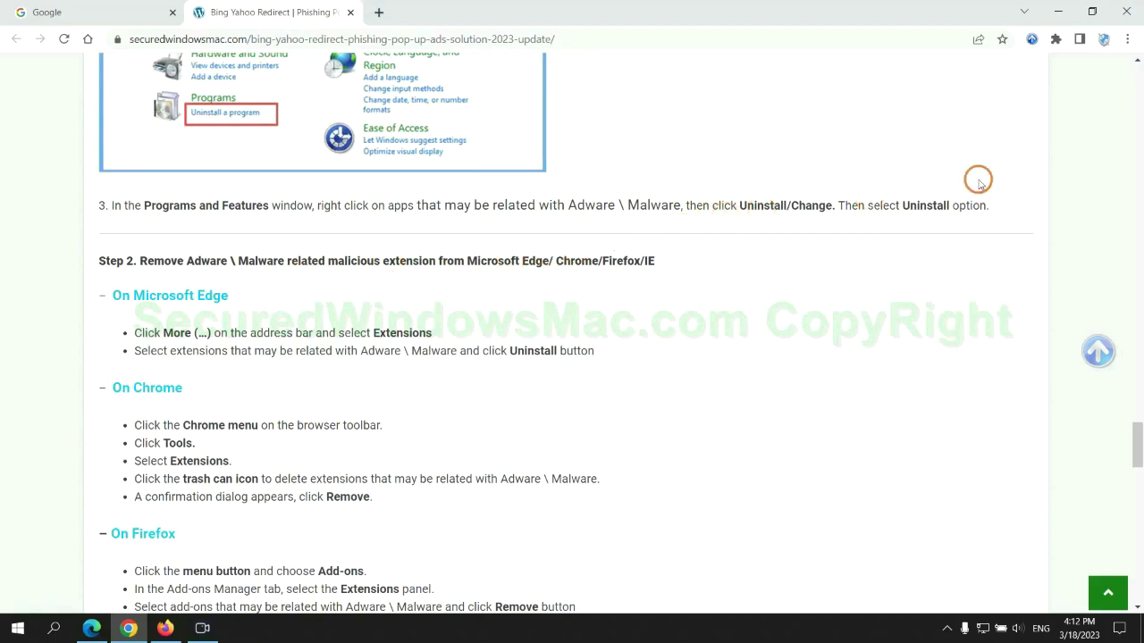
left_click(93, 626)
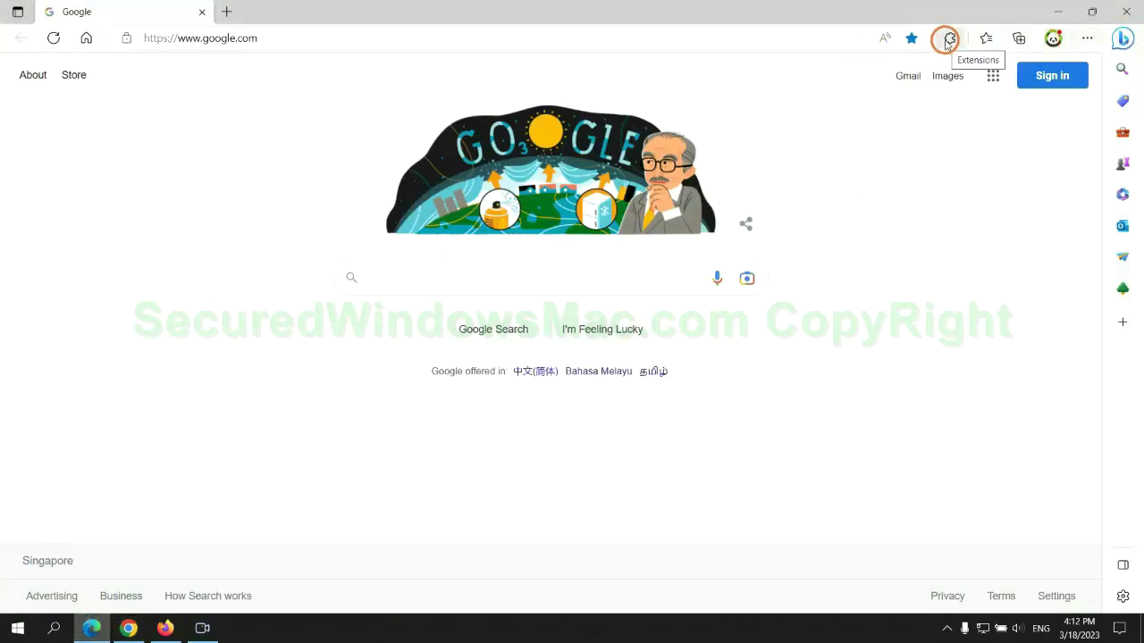
- Remove the McAfee WebAdvisor extension from Edge and return to Chrome
left_click(947, 40)
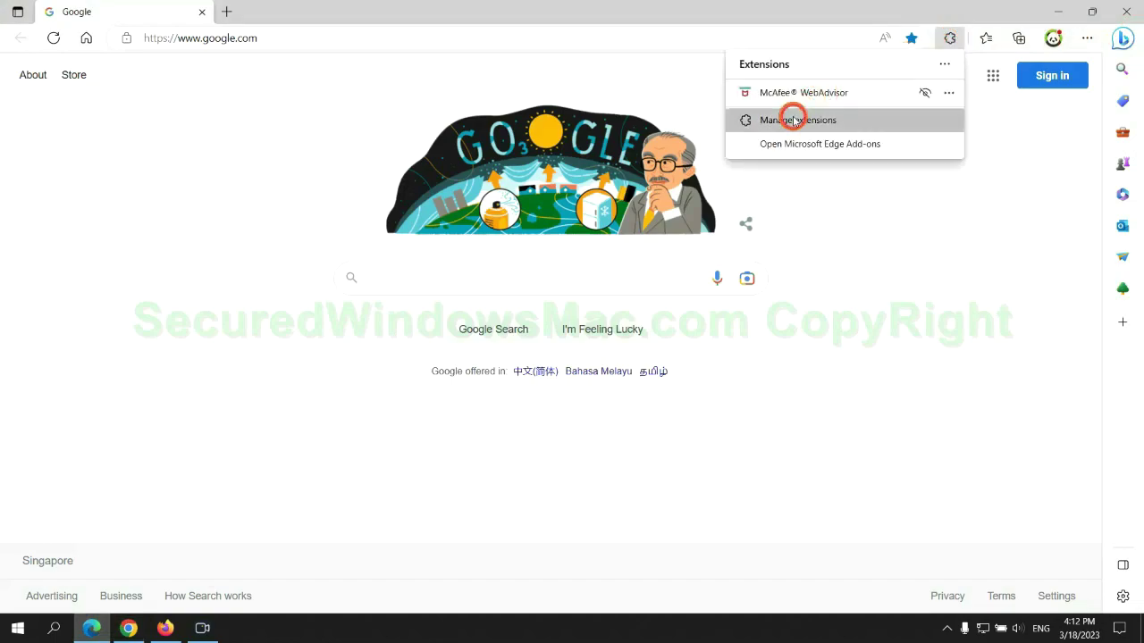
left_click(794, 120)
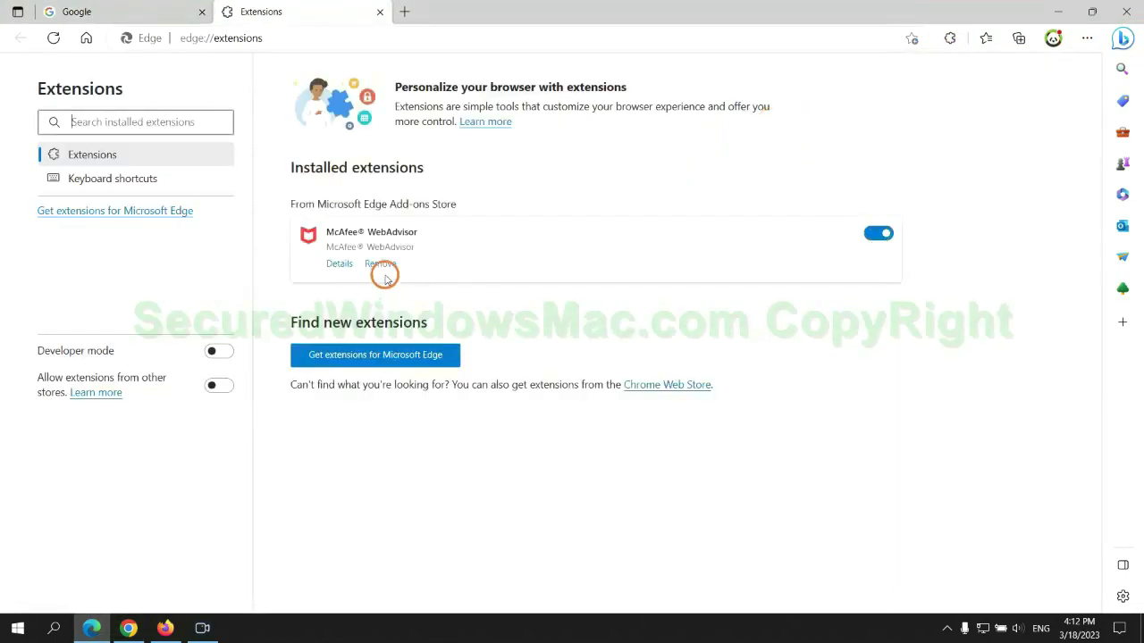
left_click(380, 265)
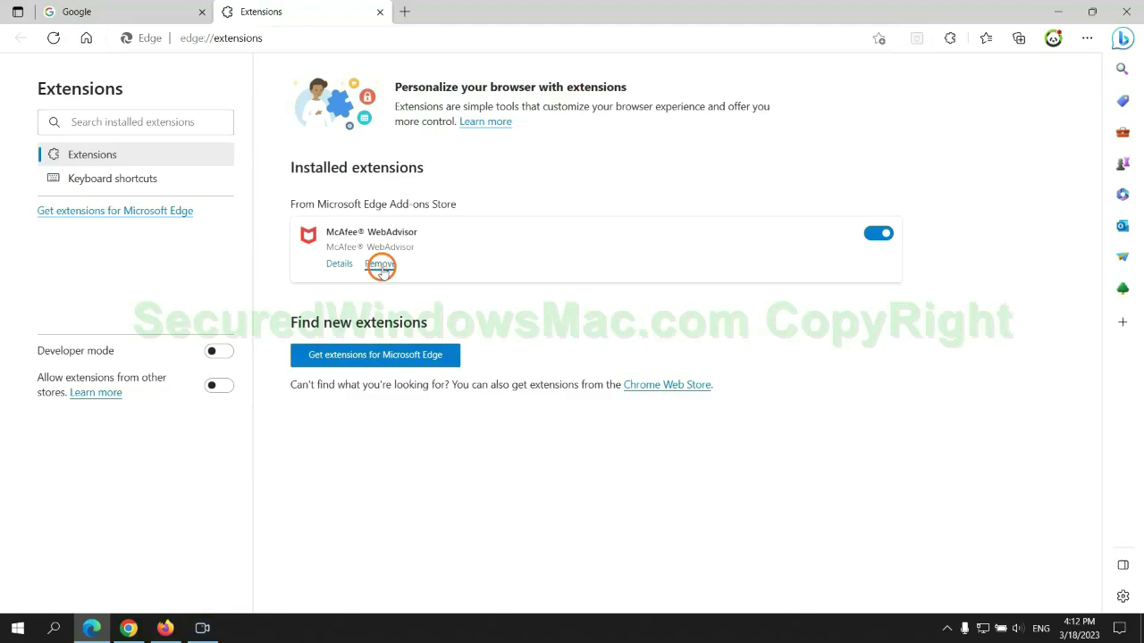
left_click(823, 143)
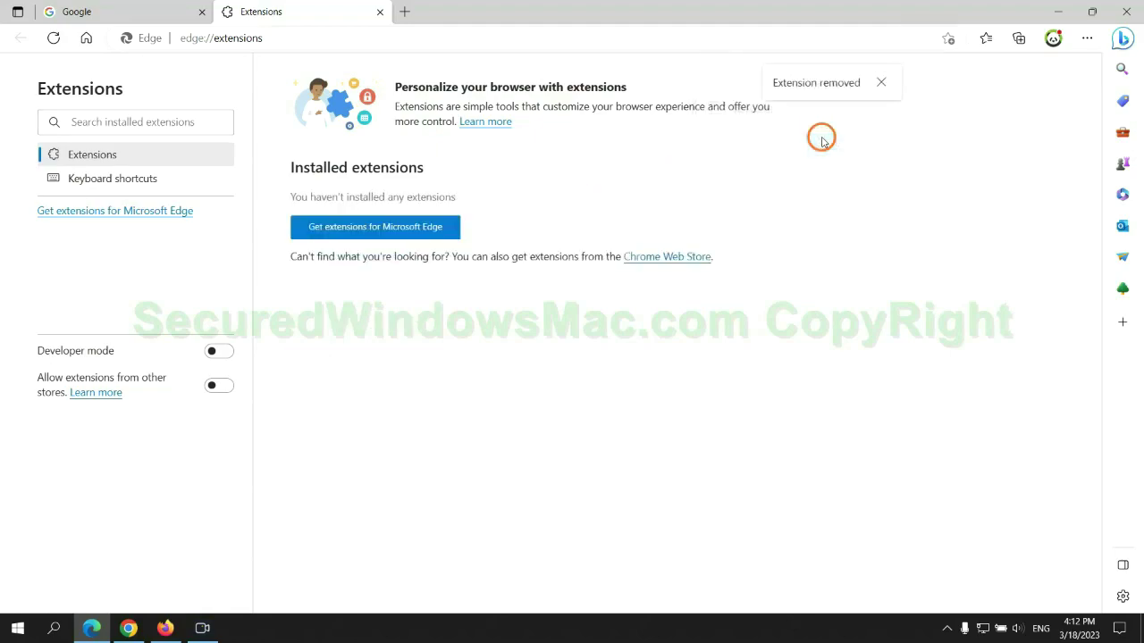
left_click(379, 12)
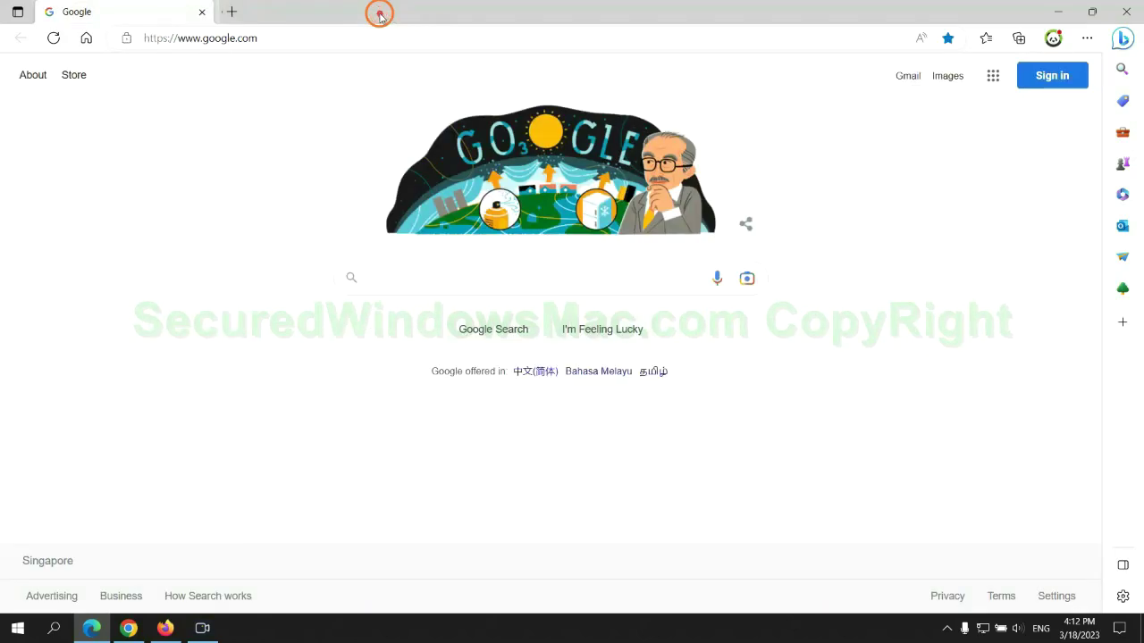
left_click(136, 630)
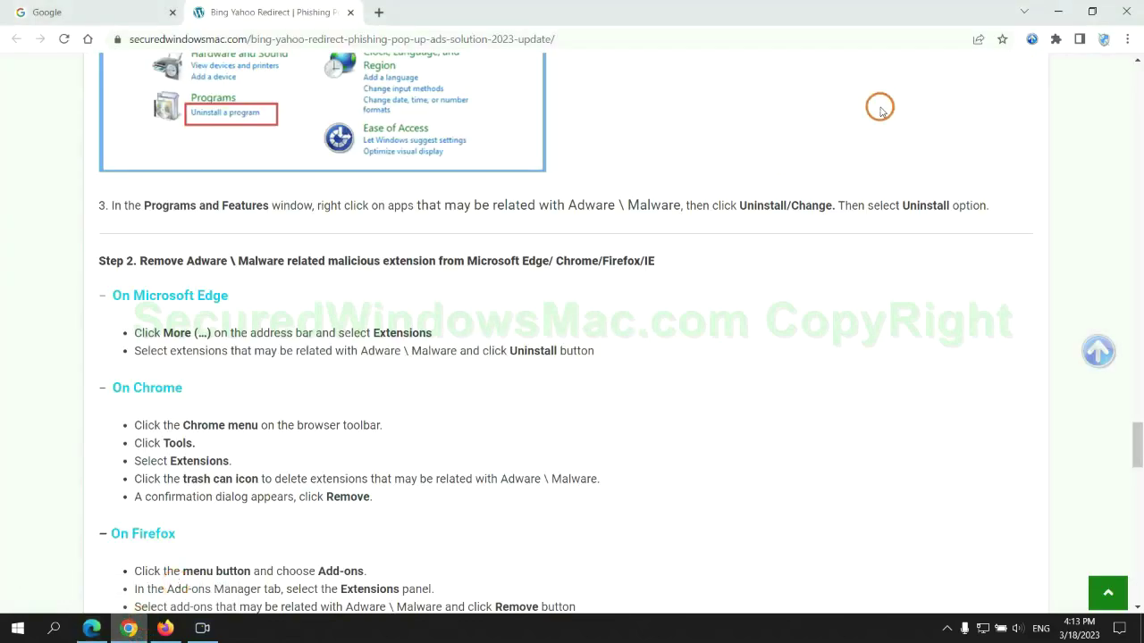
- Remove the Ecosia extension from Chrome, close its feedback tab, and switch to Firefox
left_click(1056, 38)
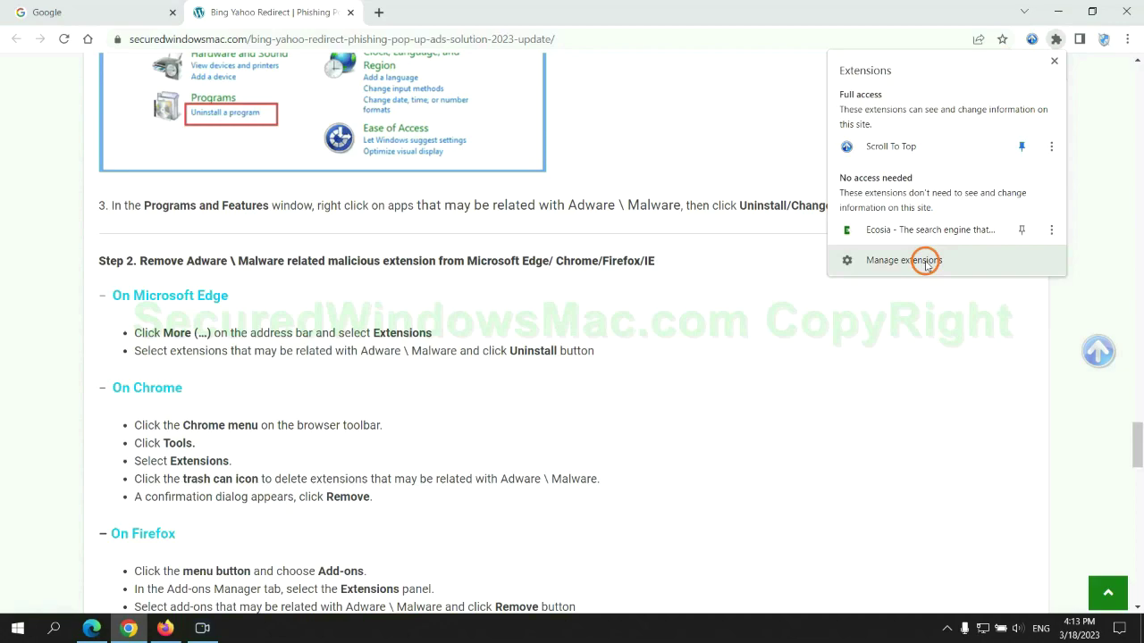
left_click(926, 262)
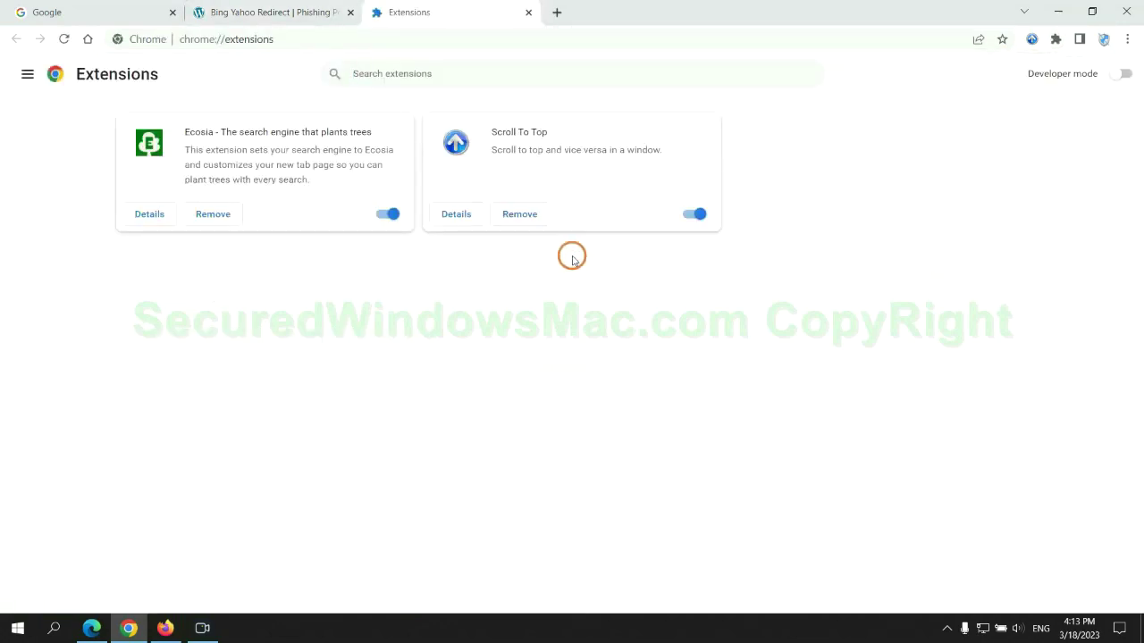
left_click(212, 214)
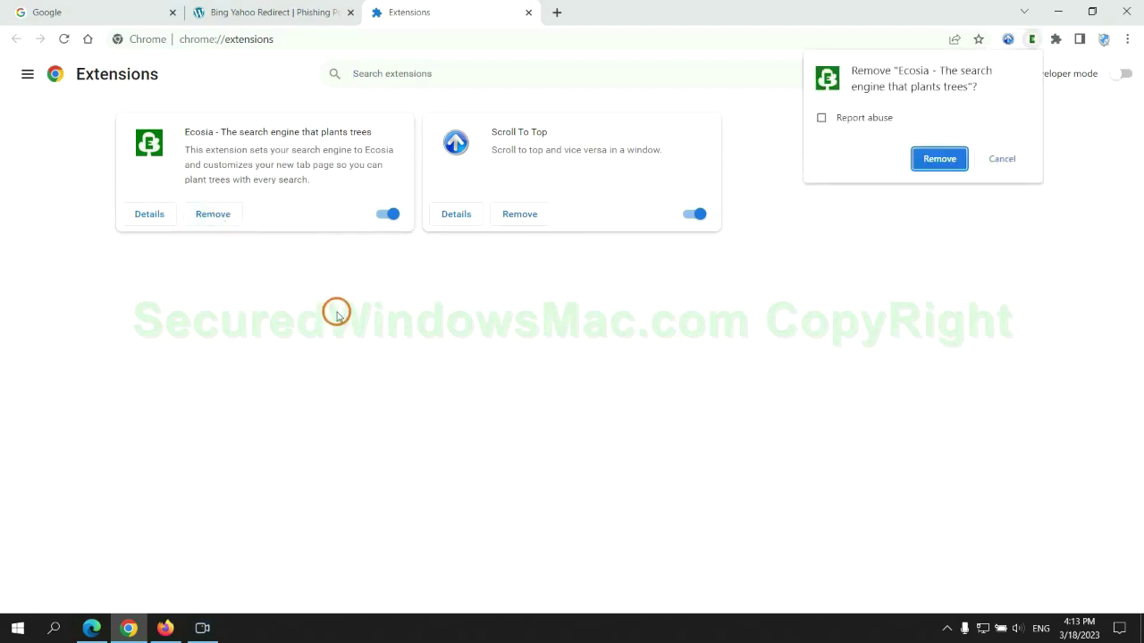
left_click(939, 158)
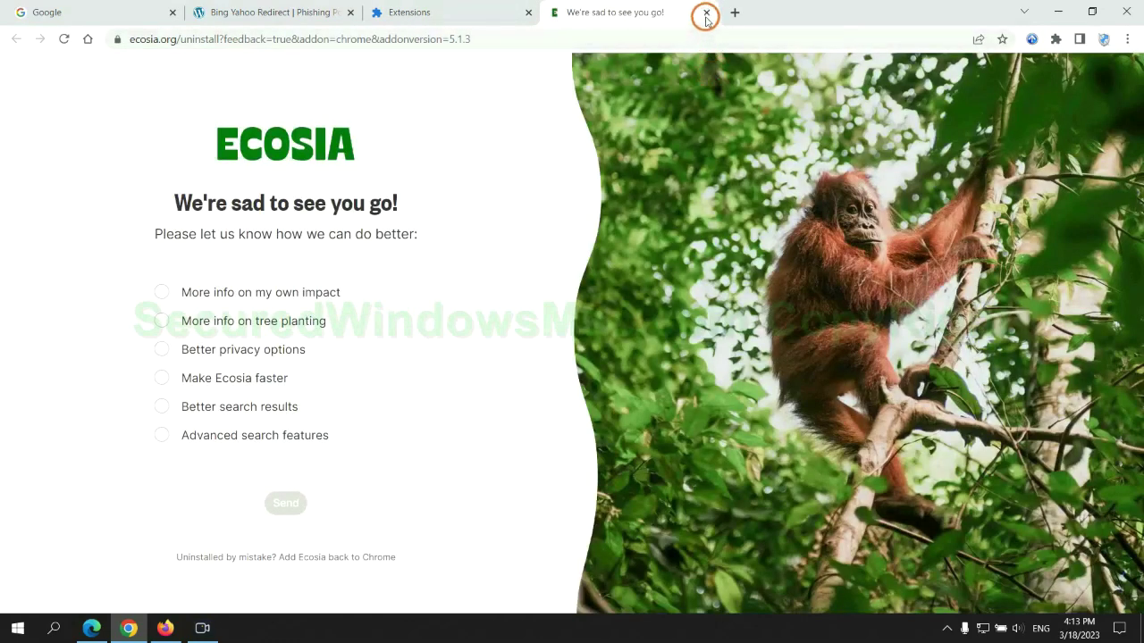
left_click(706, 12)
left_click(166, 628)
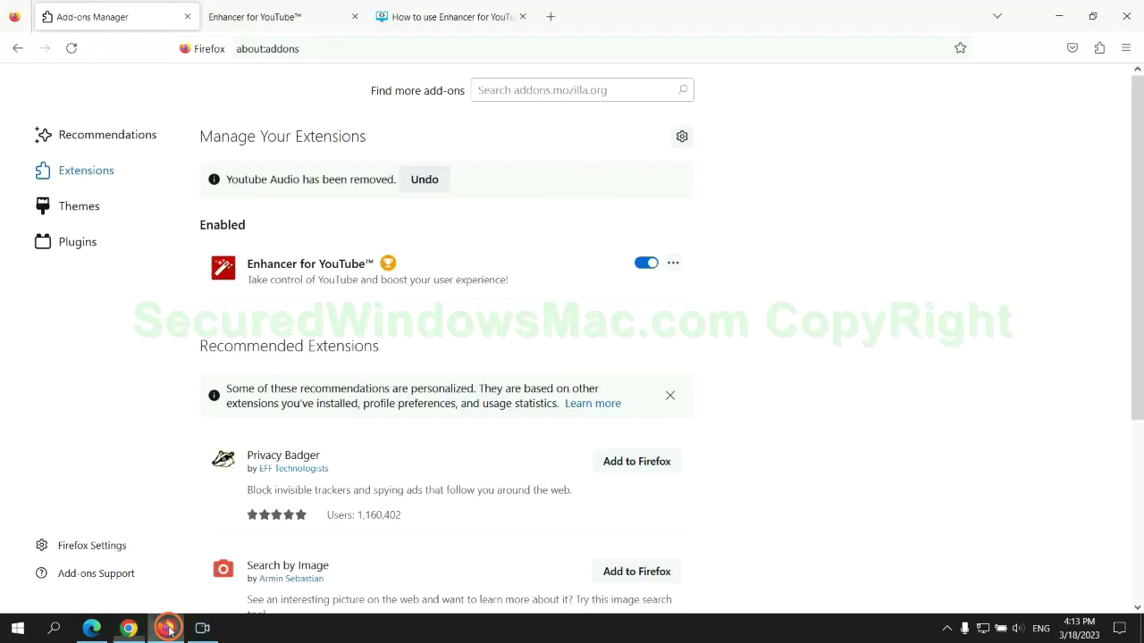
- Remove the Enhancer for YouTube extension from Firefox's Add-ons Manager
left_click(1099, 49)
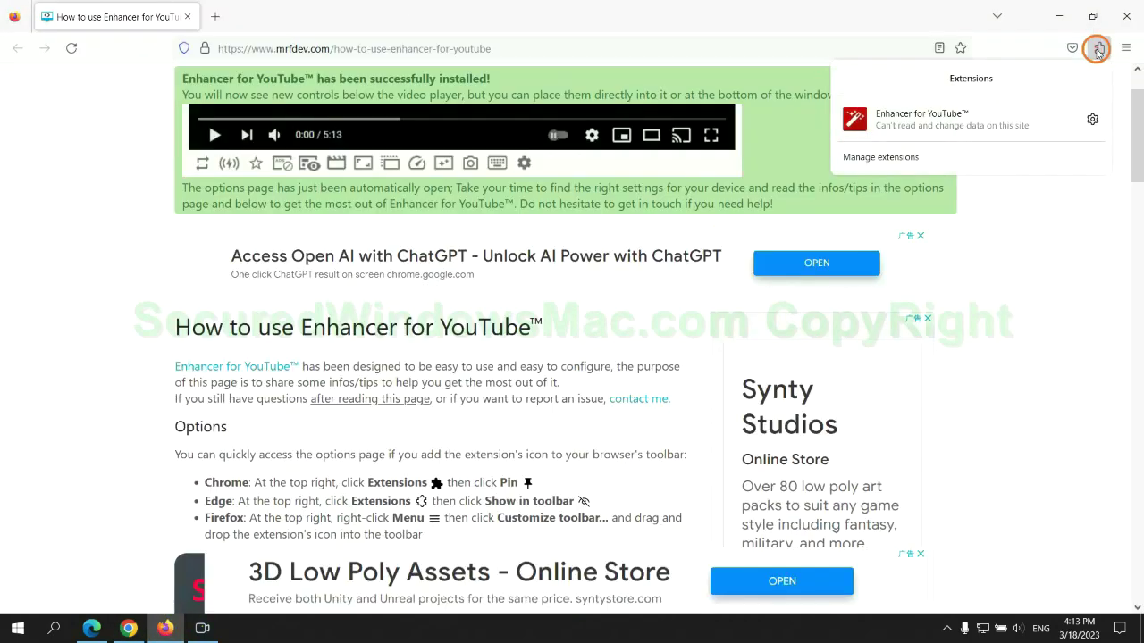
left_click(986, 155)
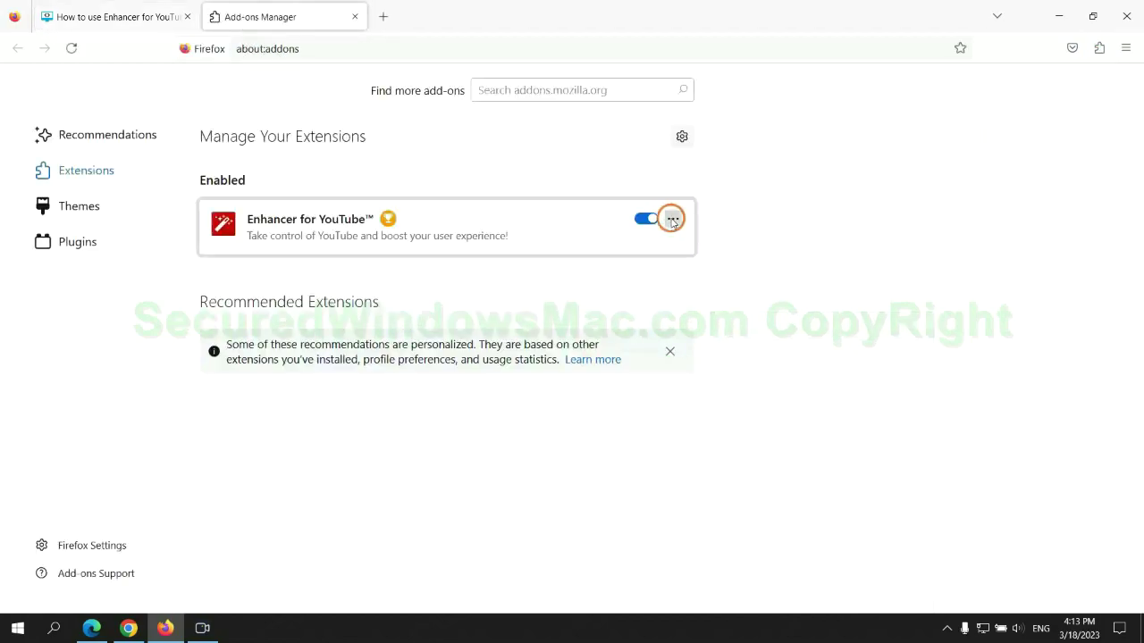
left_click(673, 219)
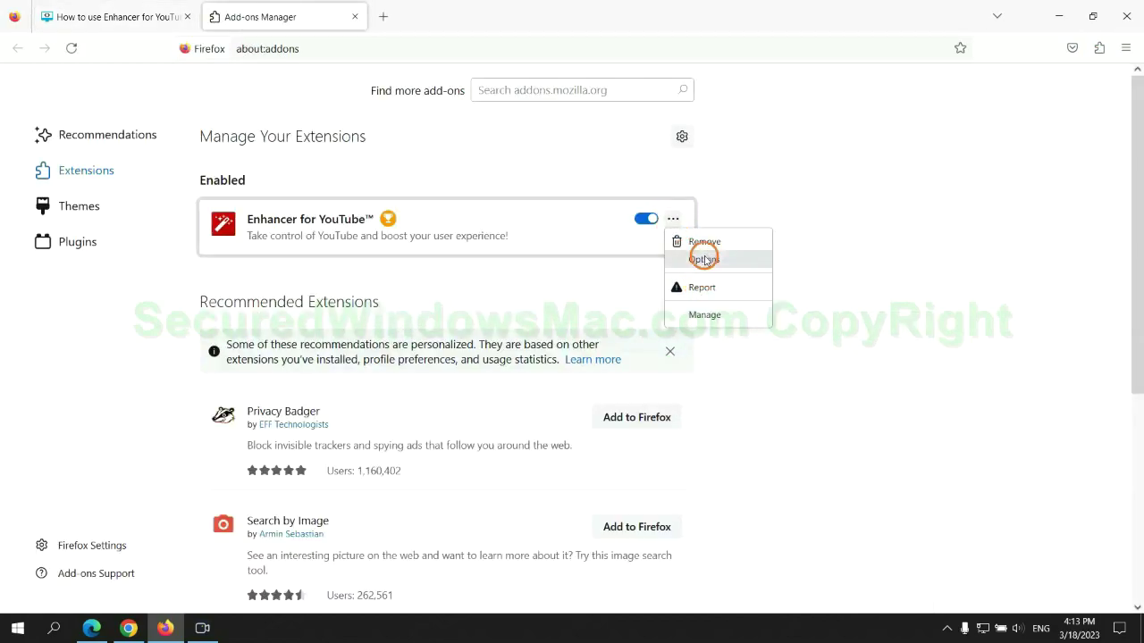
left_click(699, 241)
left_click(635, 142)
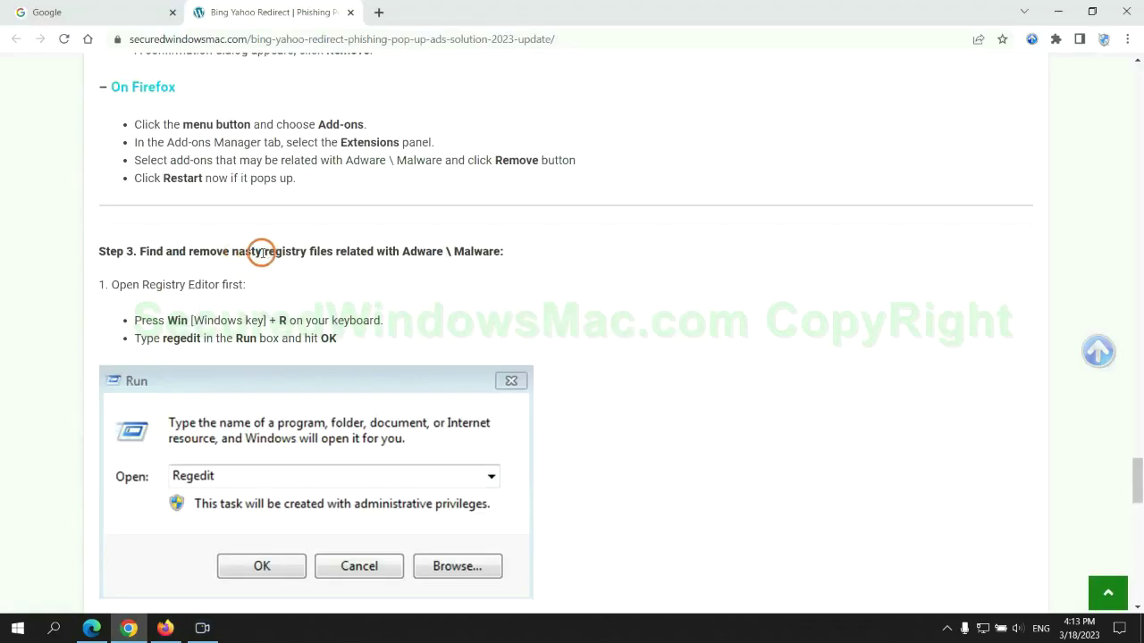
- Read the guide's registry step, then launch Registry Editor with regedit
left_click_drag(264, 251, 334, 285)
left_click(334, 284)
scroll(331, 283, "down", 2)
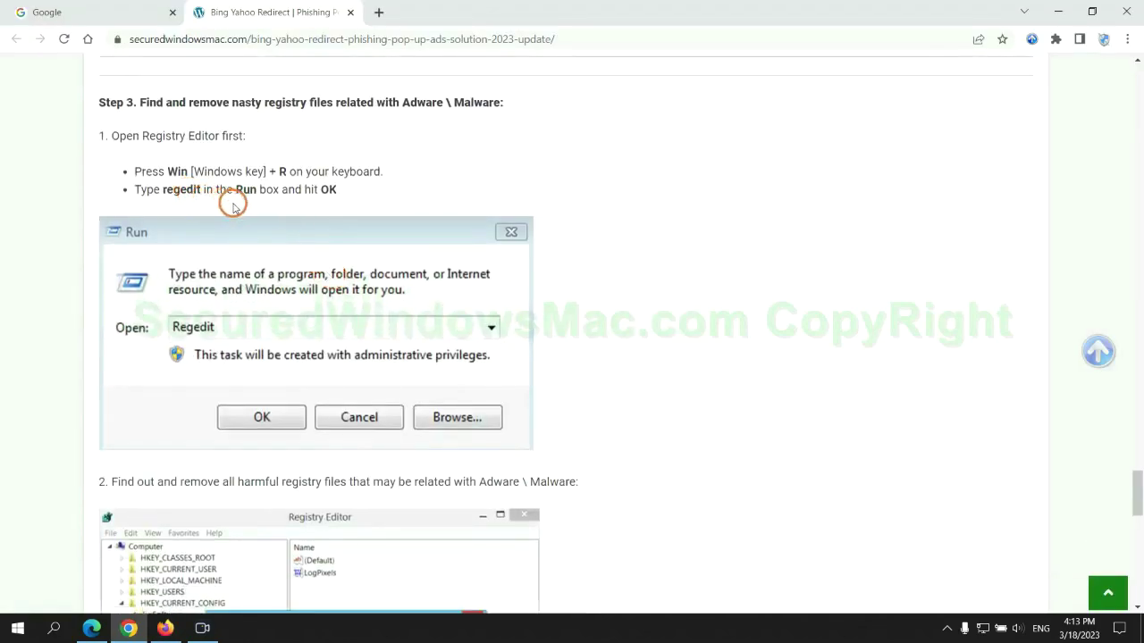
key("super+r")
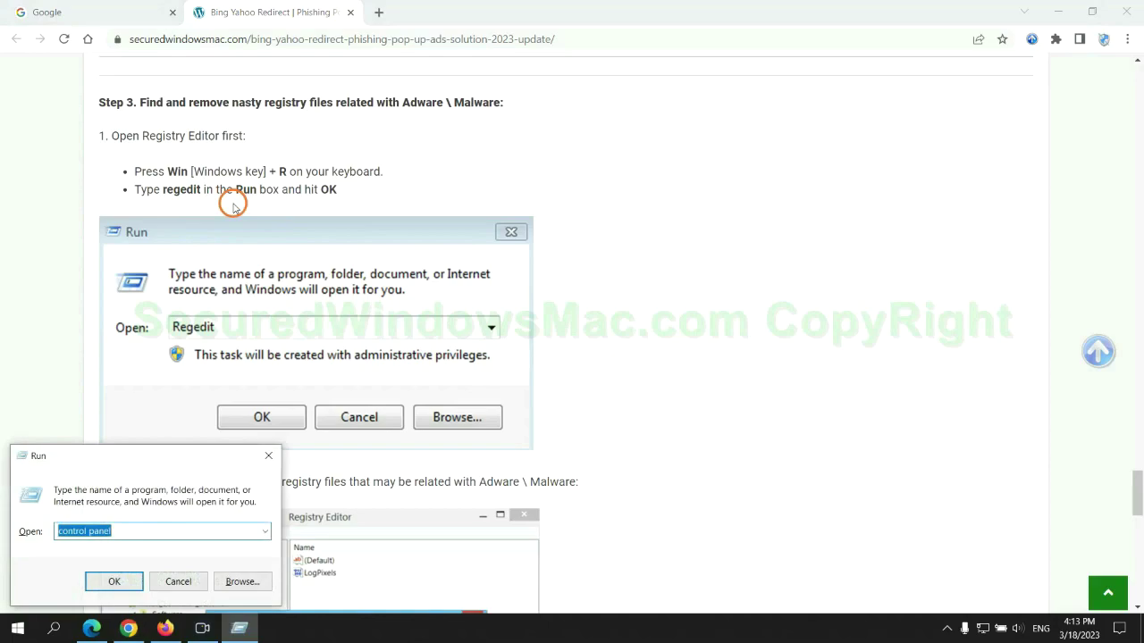
type("rege")
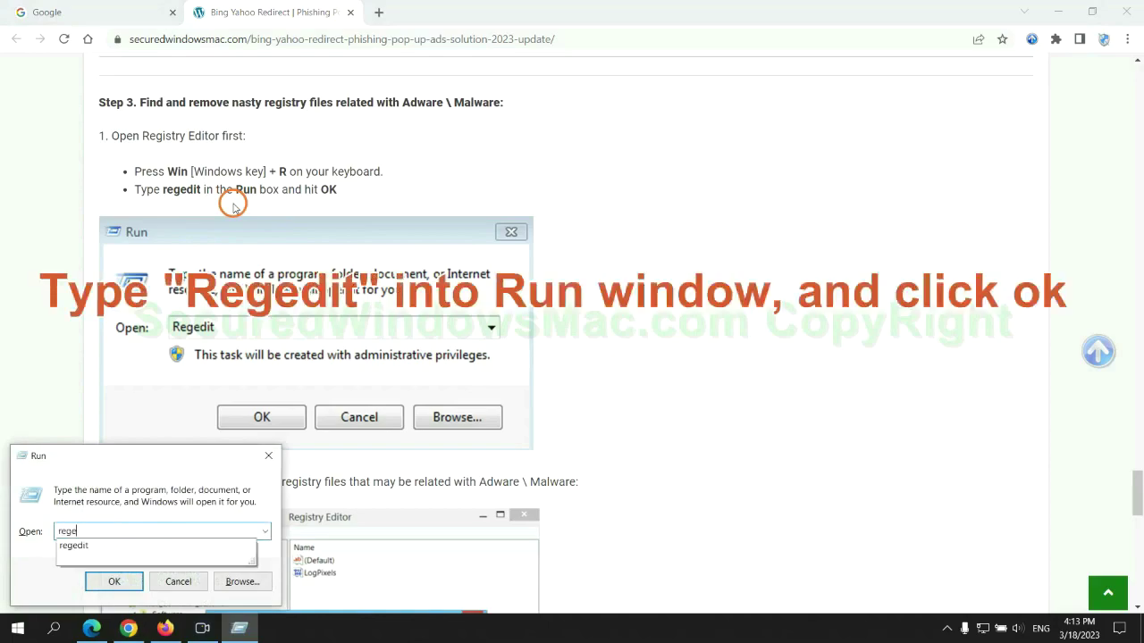
type("dit")
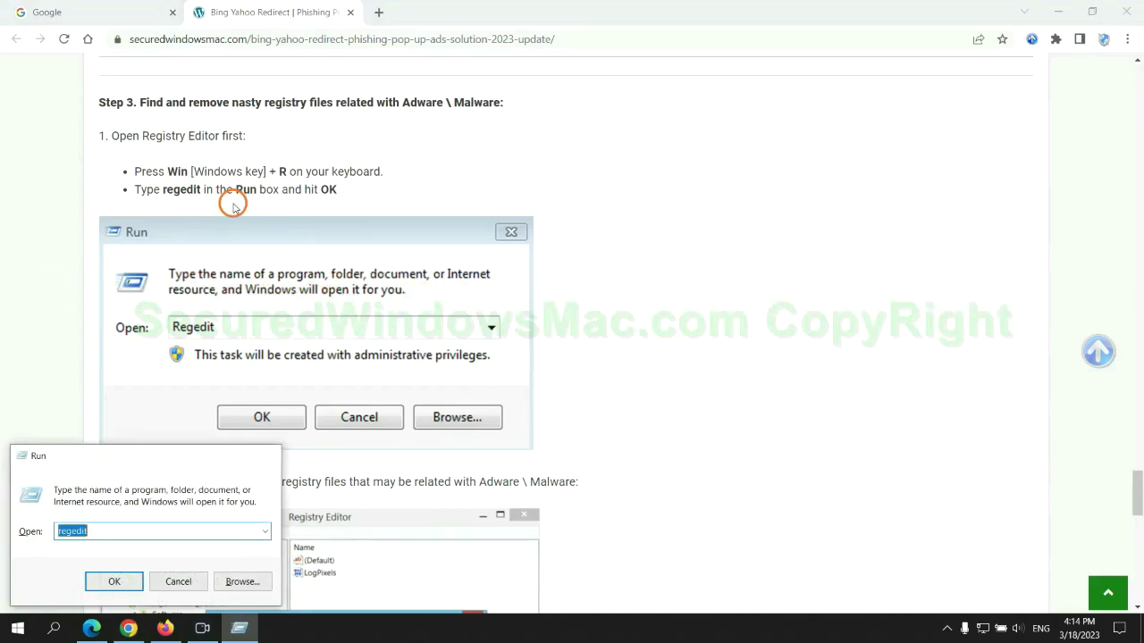
key("Return")
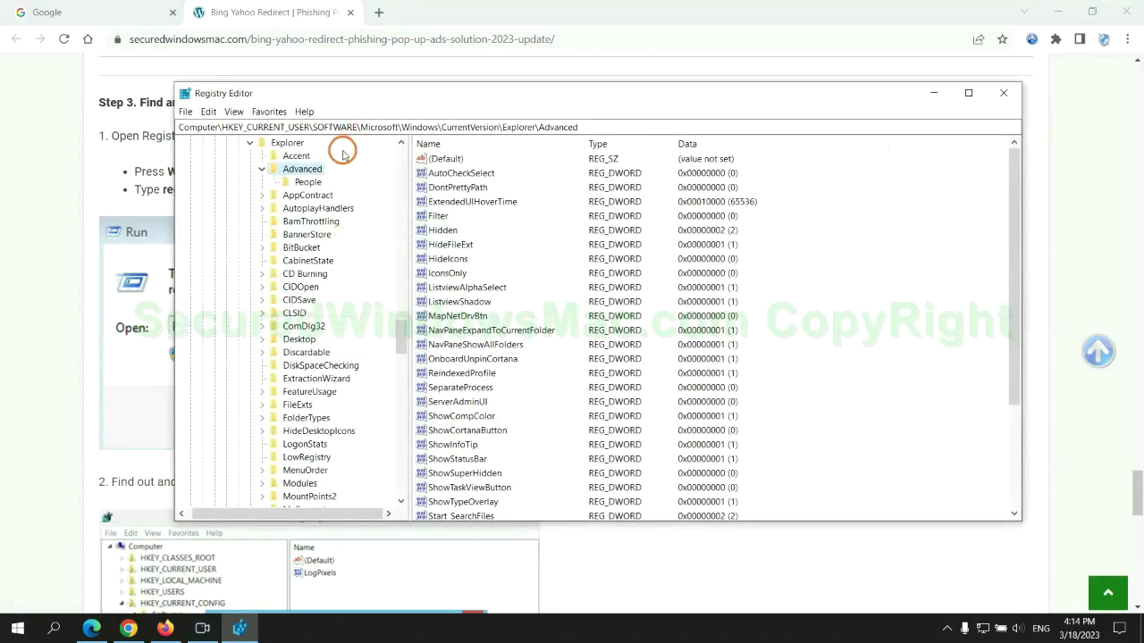
- Search the registry for 'Apps' and bring up actions for the found StoreAppsOnTaskbar value
left_click(209, 112)
left_click(231, 216)
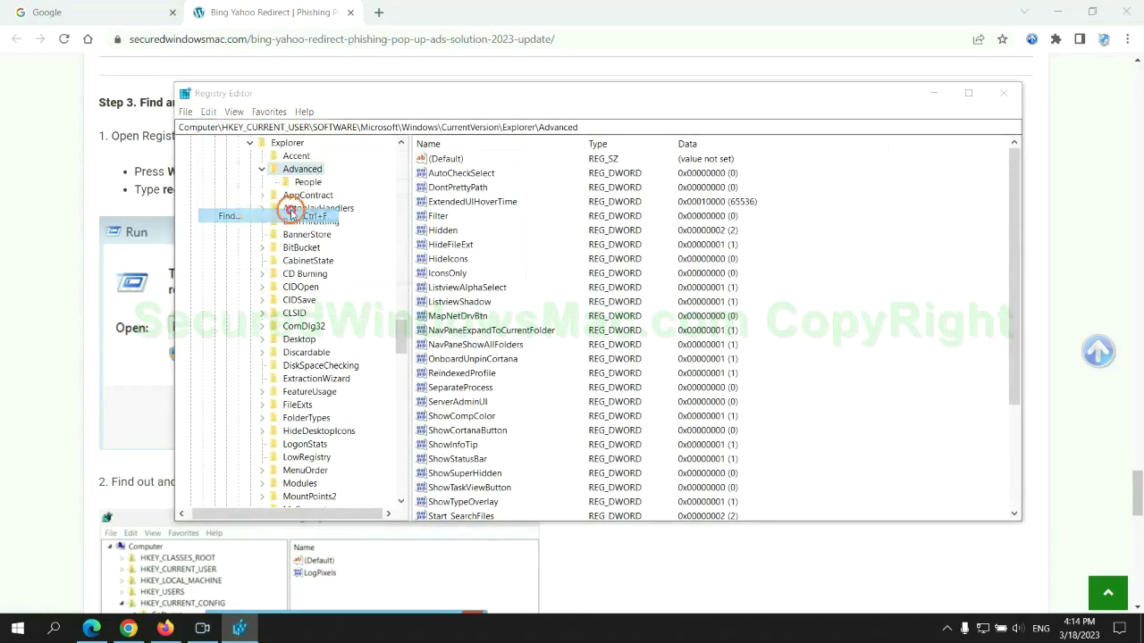
type("Apps")
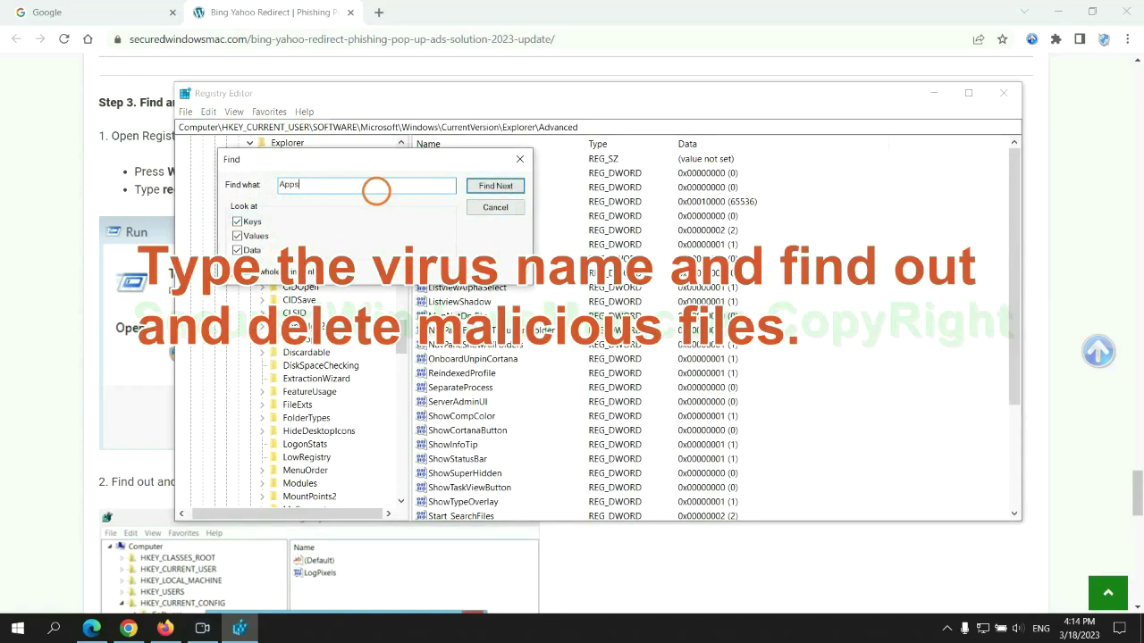
key("Return")
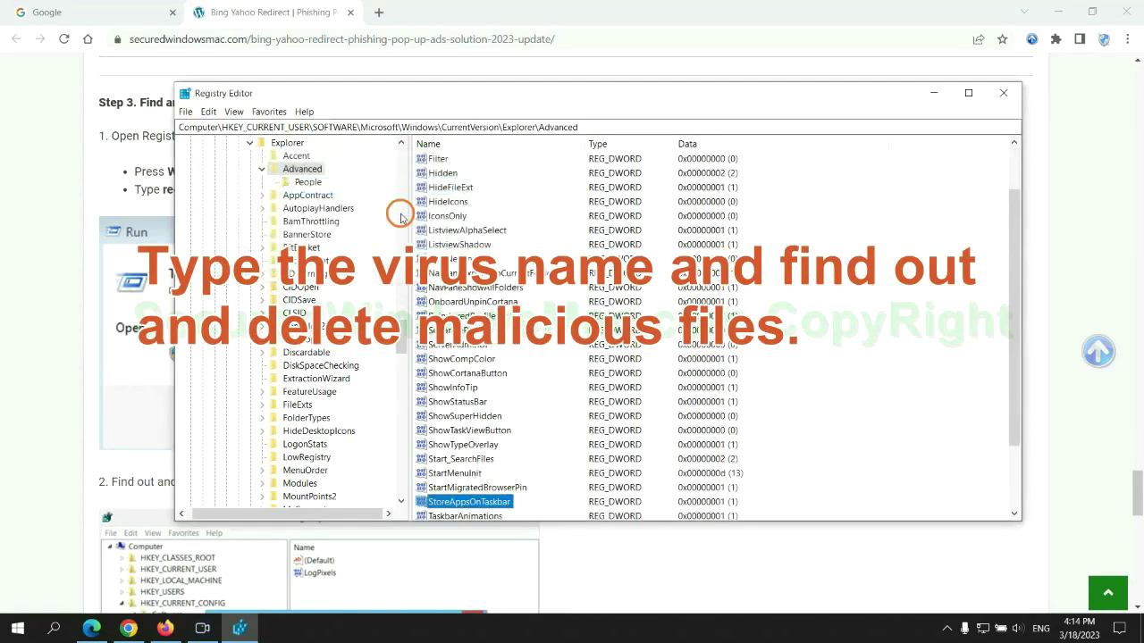
scroll(536, 303, "down", 2)
right_click(522, 417)
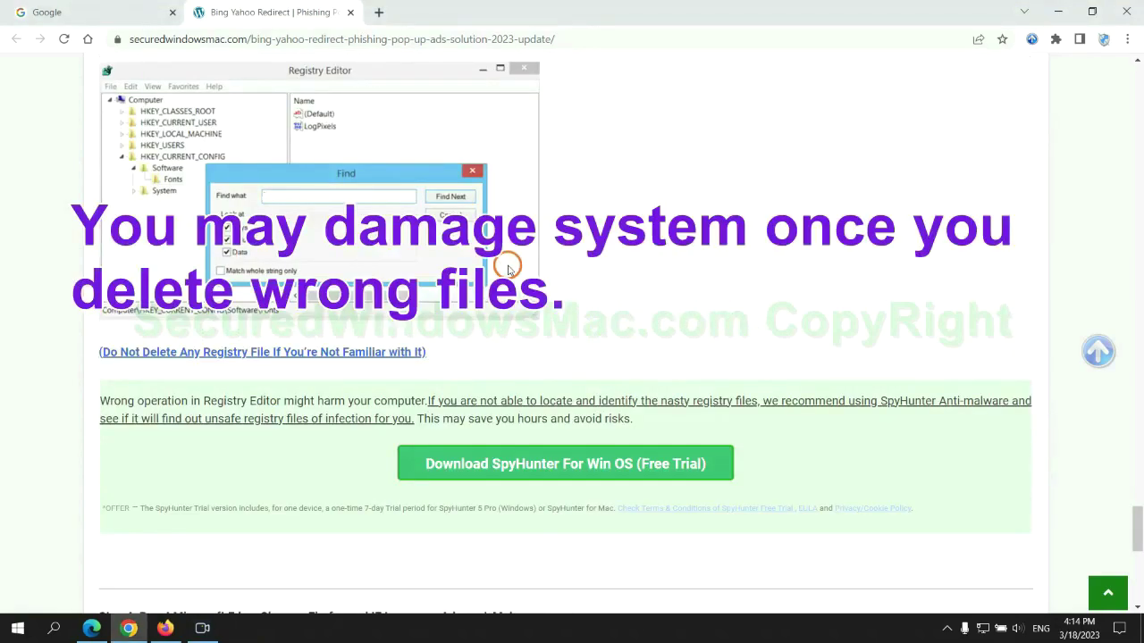
- Scroll the guide to Step 4 and highlight 'Reset' in its heading
scroll(509, 268, "down", 2)
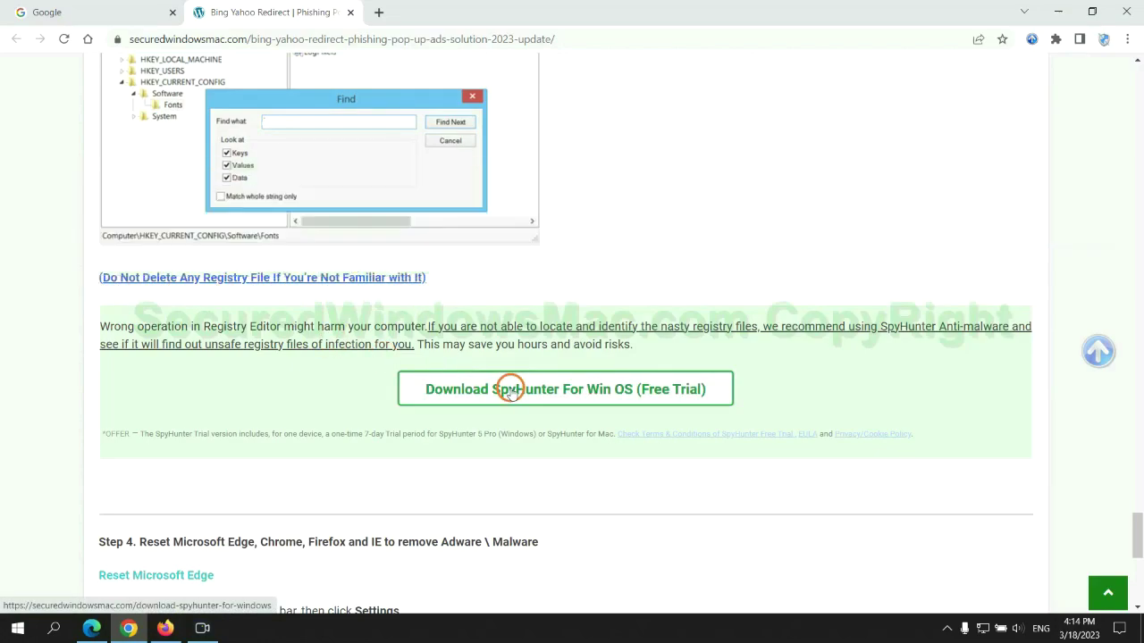
scroll(509, 388, "down", 5)
double_click(152, 93)
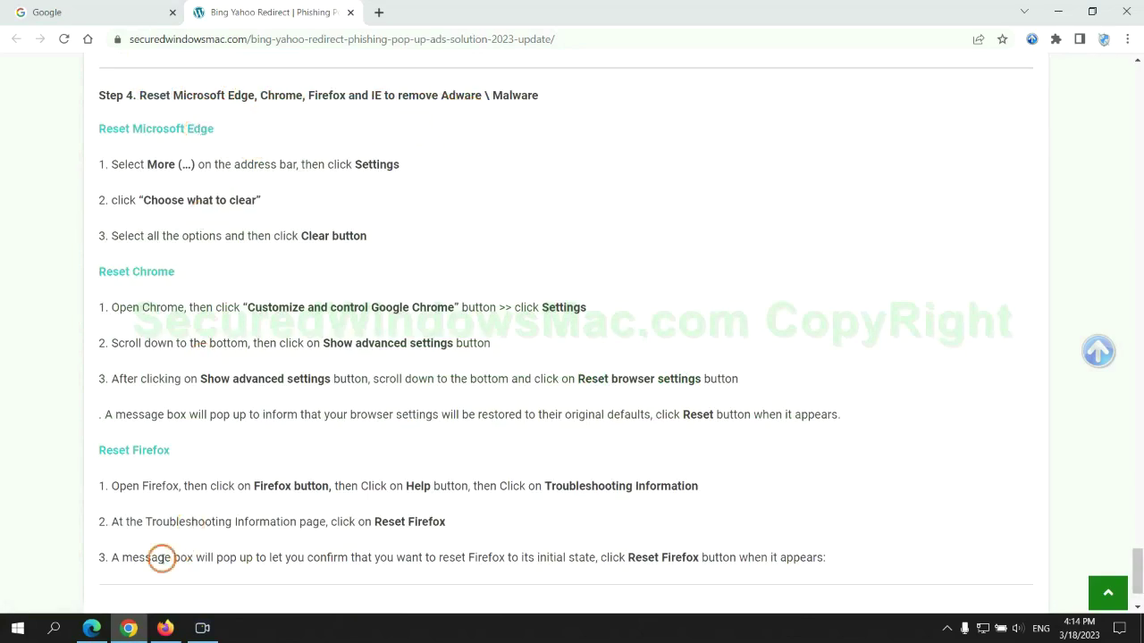
- In Edge's Privacy, search, and services settings, open Choose what to clear for browsing data
left_click(92, 629)
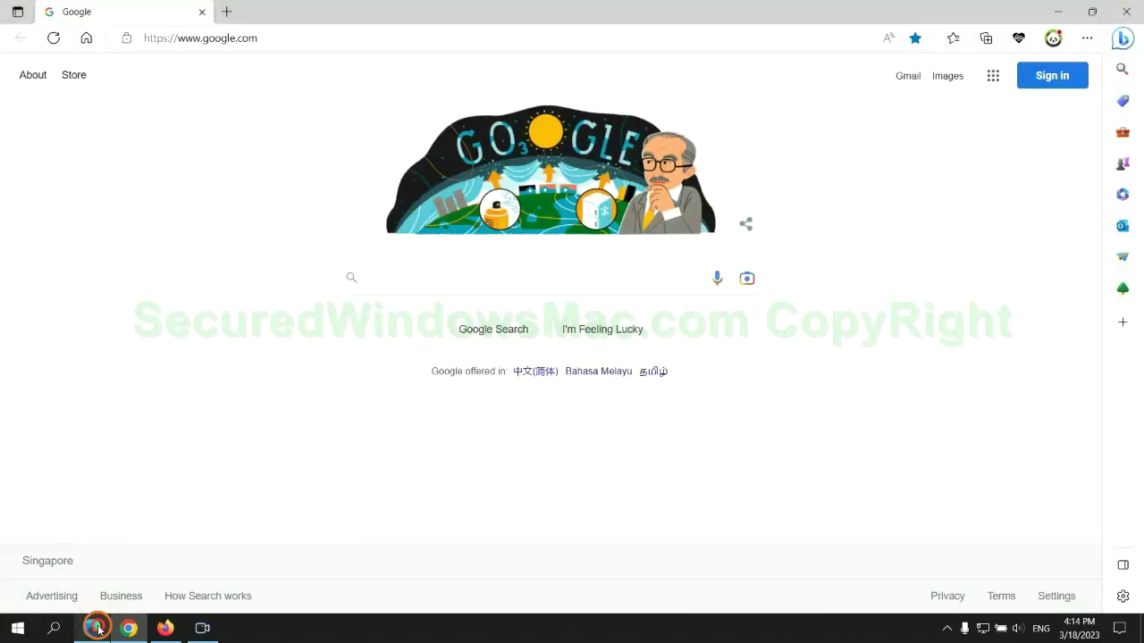
left_click(1084, 40)
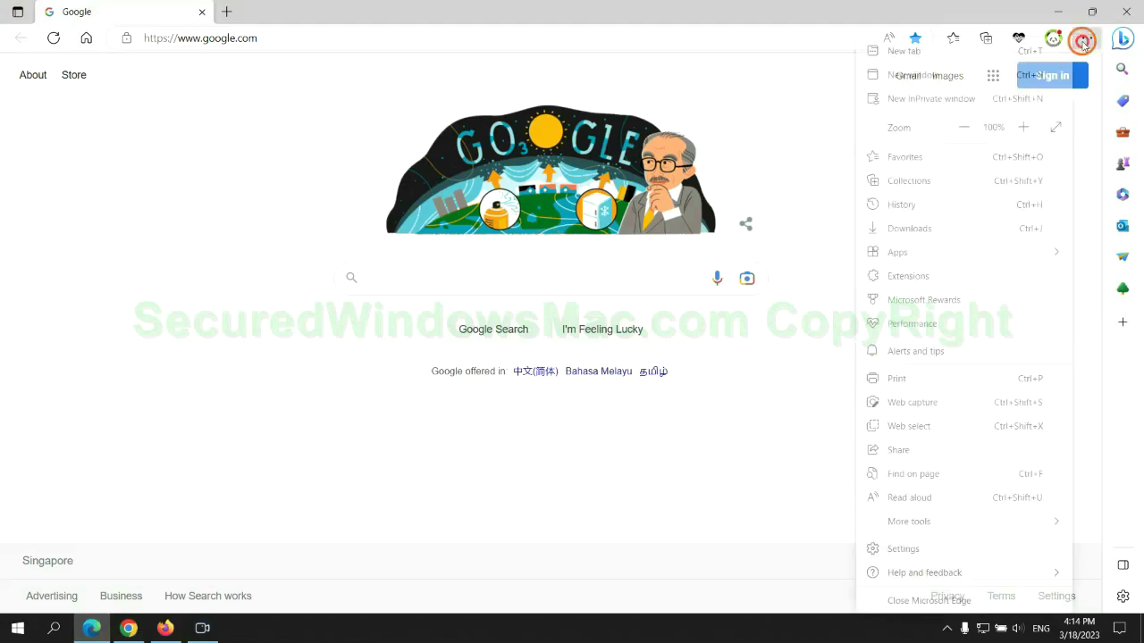
left_click(900, 550)
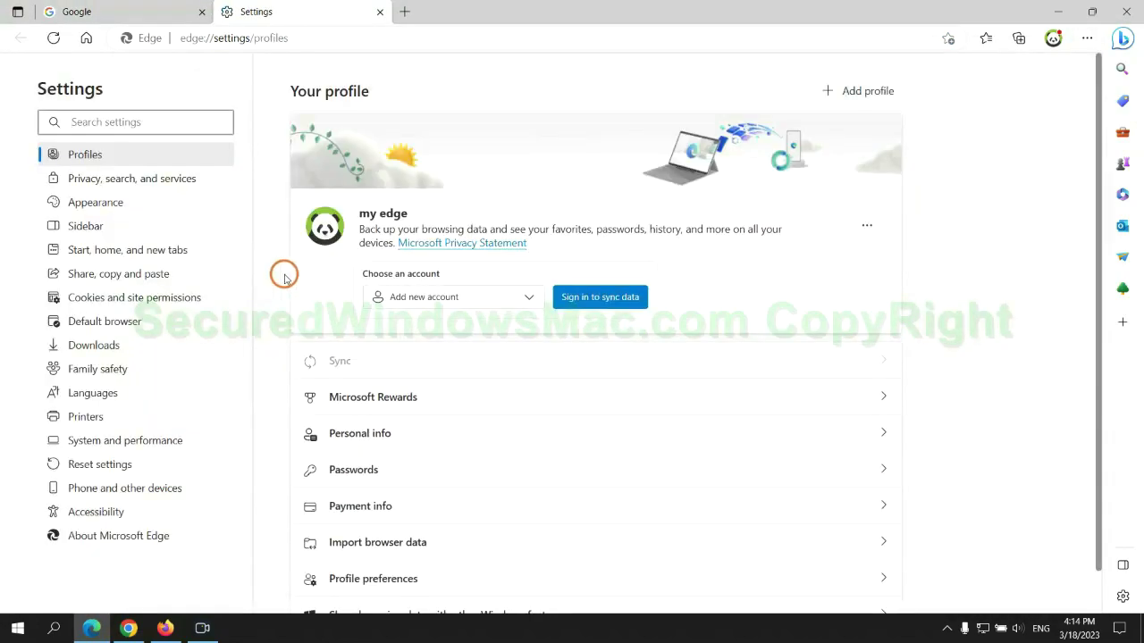
left_click(188, 188)
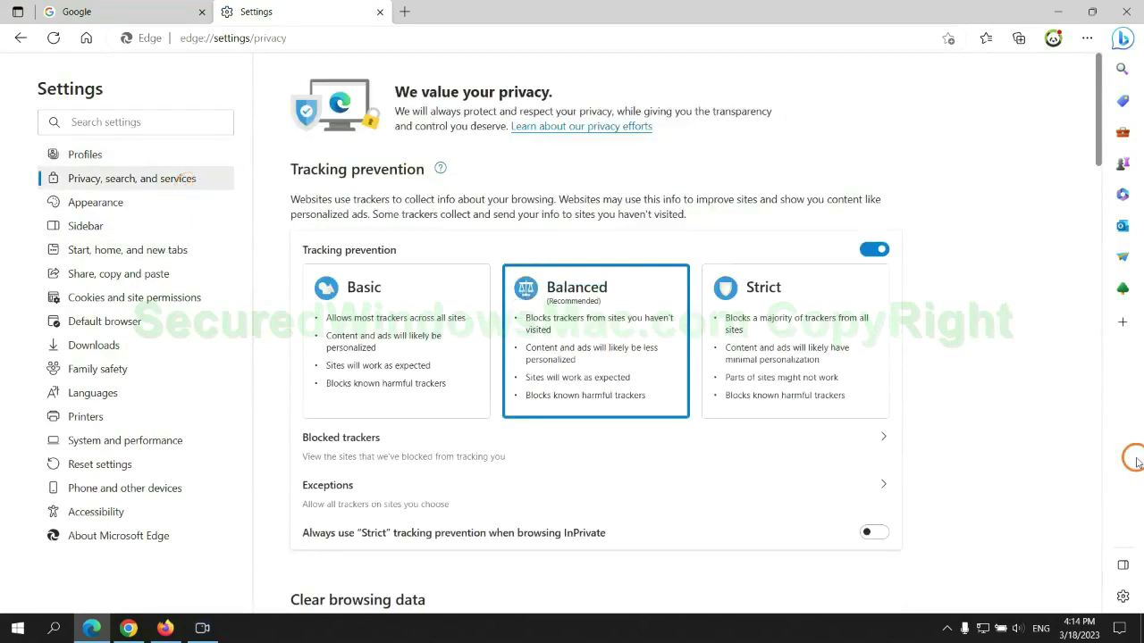
scroll(944, 404, "down", 3)
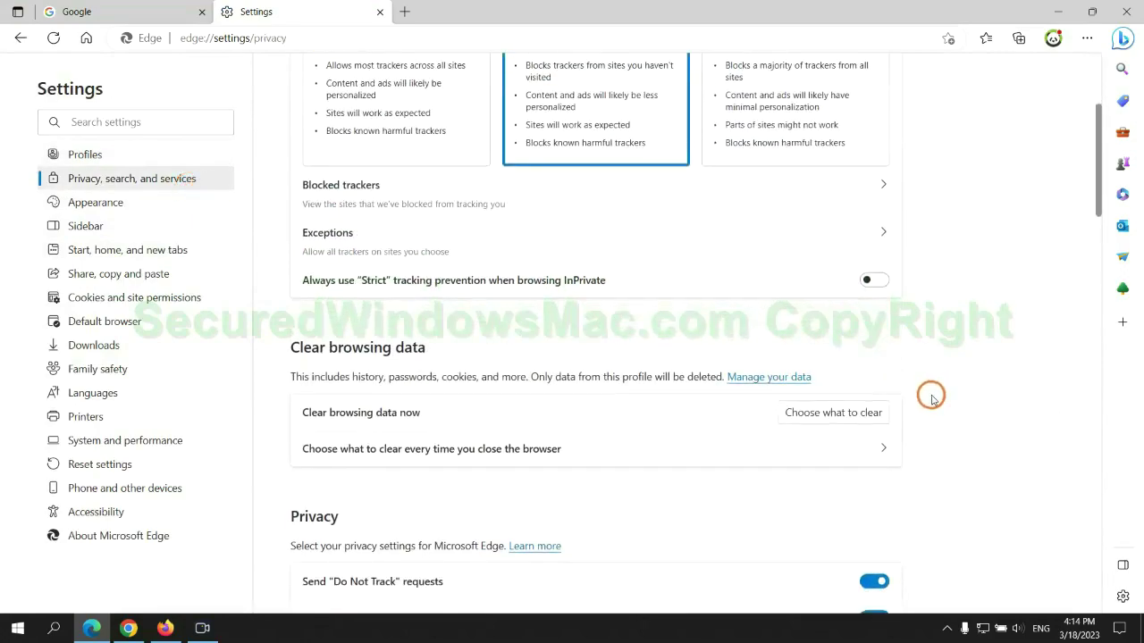
left_click(849, 417)
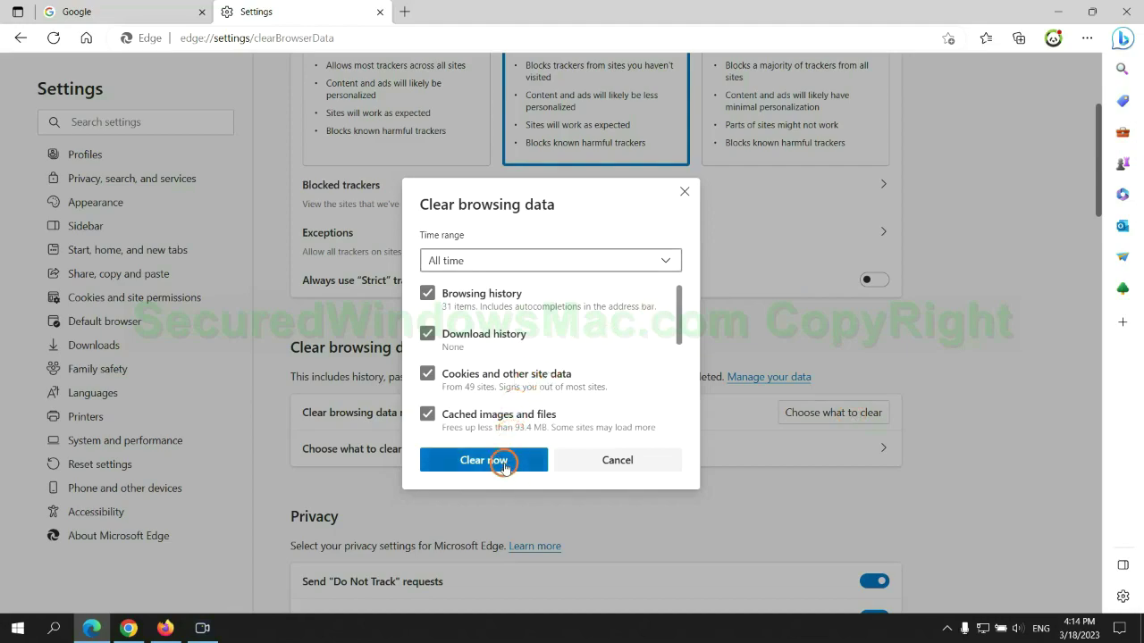
- Bring up Chrome's prompt to restore settings to their original defaults
left_click(132, 628)
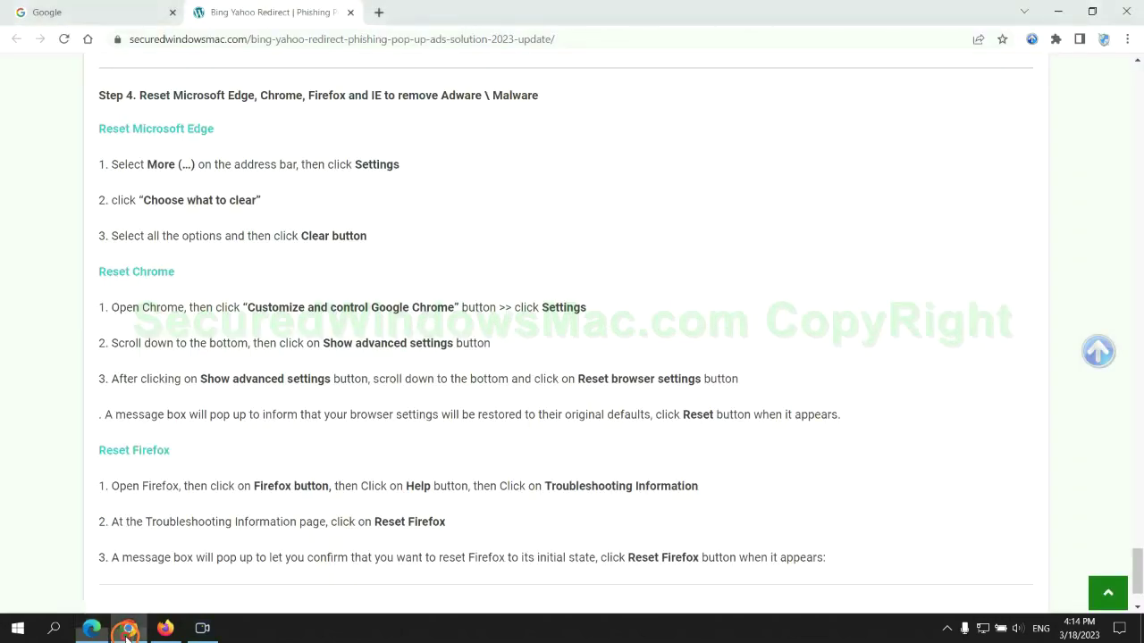
left_click(1125, 39)
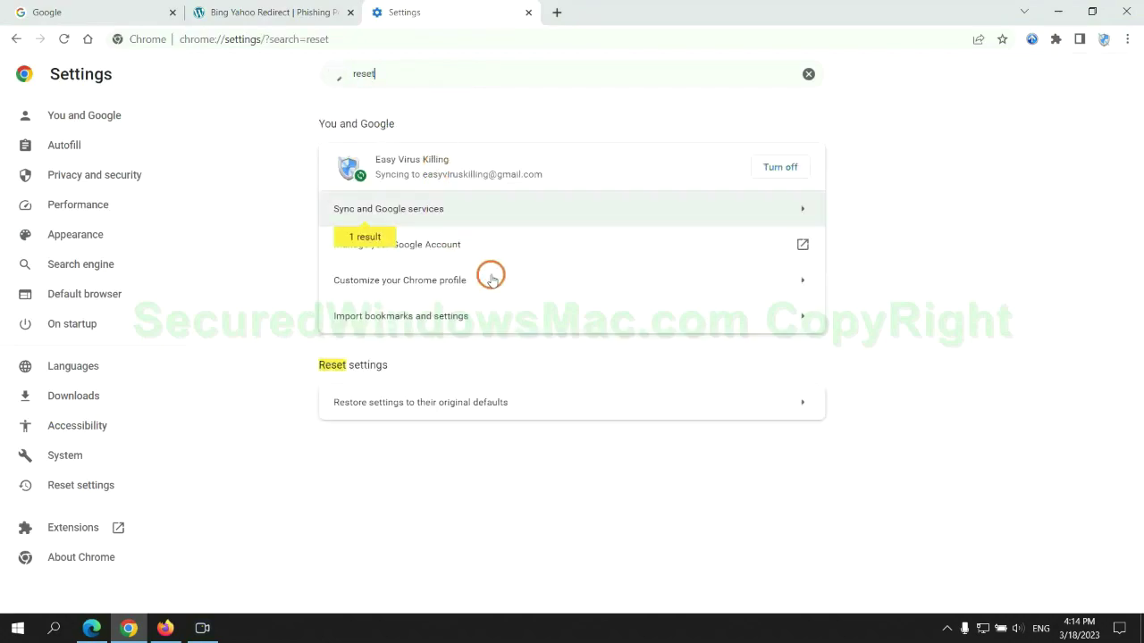
left_click(600, 399)
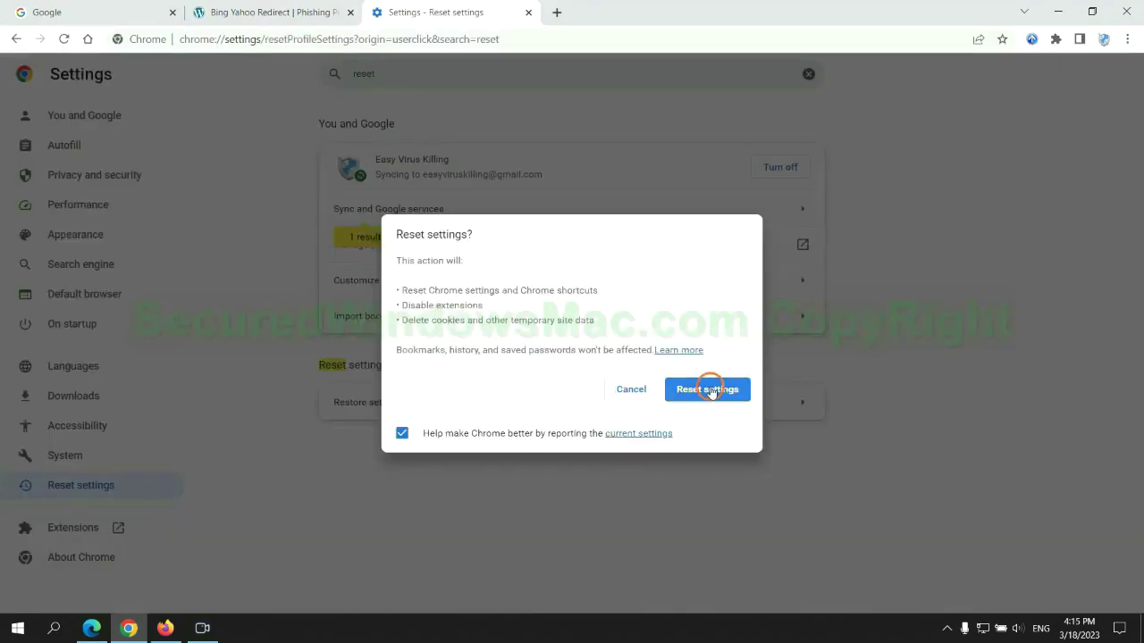
- Open Firefox's Troubleshooting Information page through Help and start Refresh Firefox
left_click(165, 629)
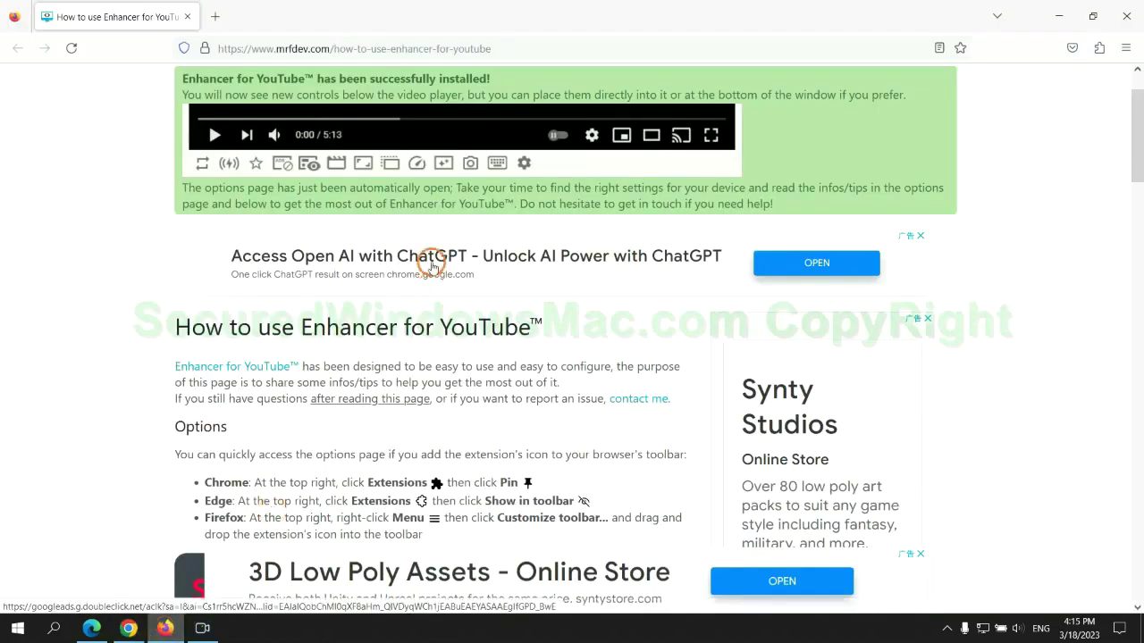
left_click(1125, 47)
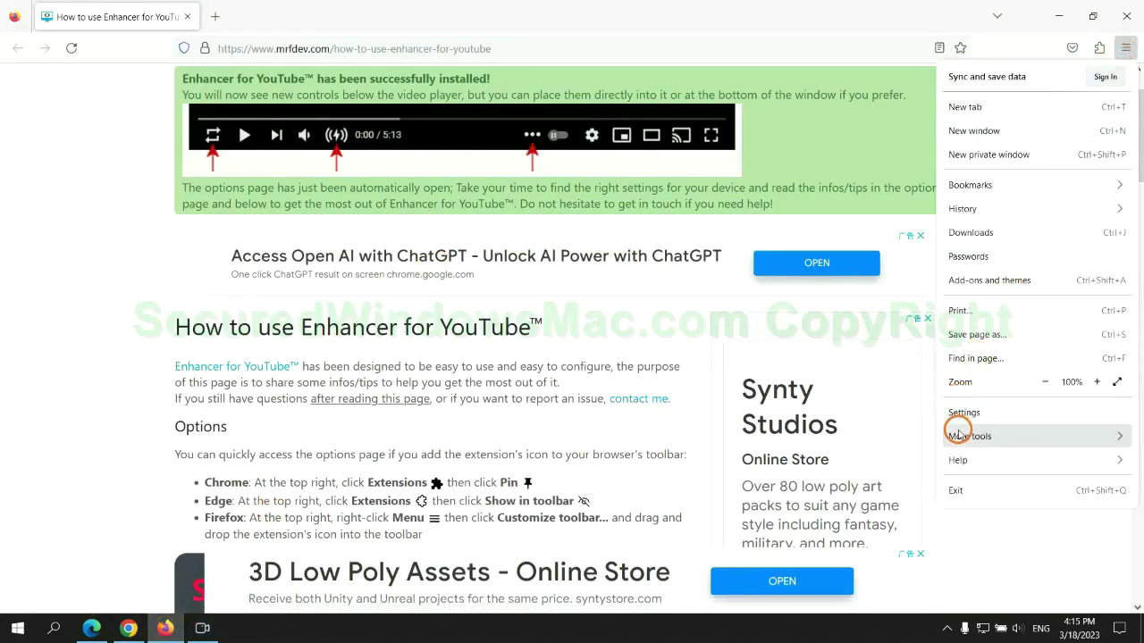
left_click(970, 459)
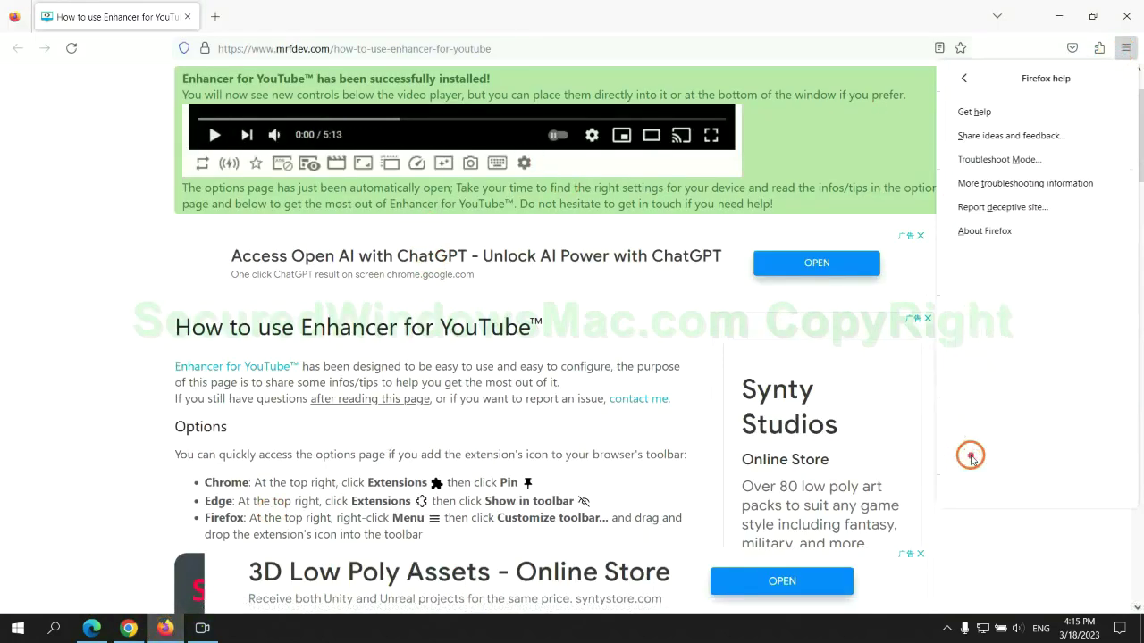
left_click(1019, 183)
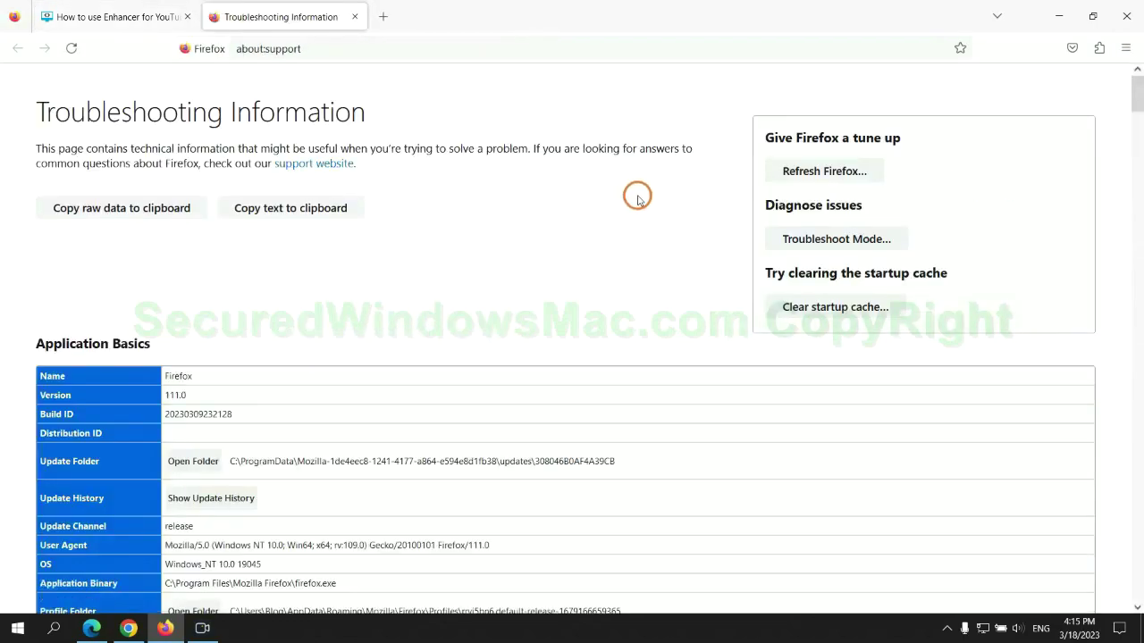
left_click(780, 180)
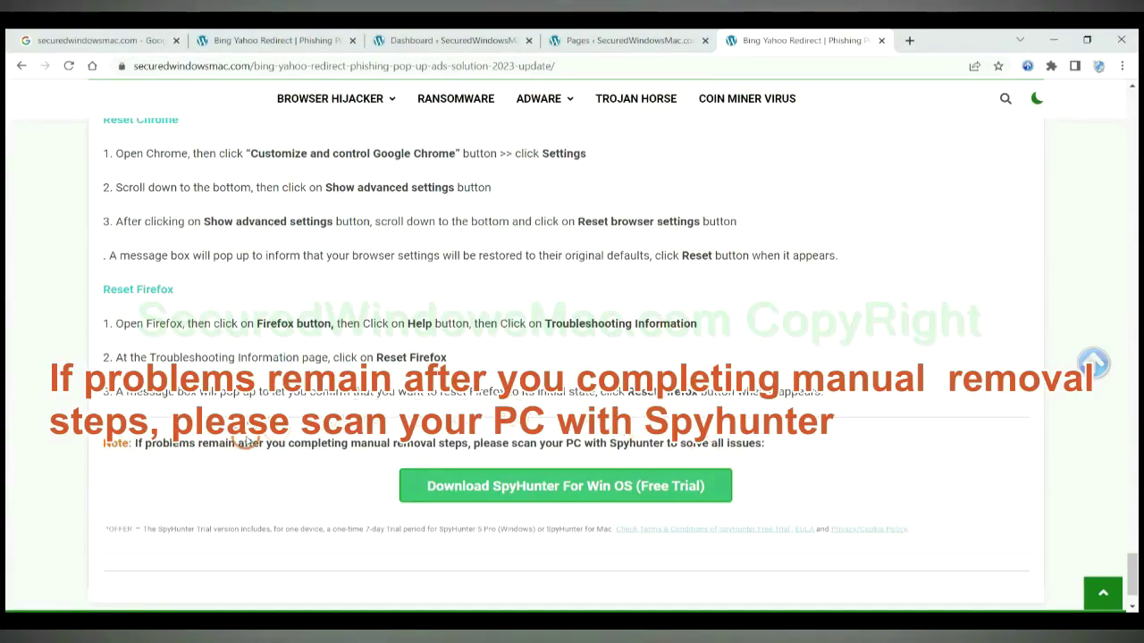
- Highlight the opening words 'If problems remain' of the guide's closing SpyHunter note
left_click_drag(137, 446, 241, 449)
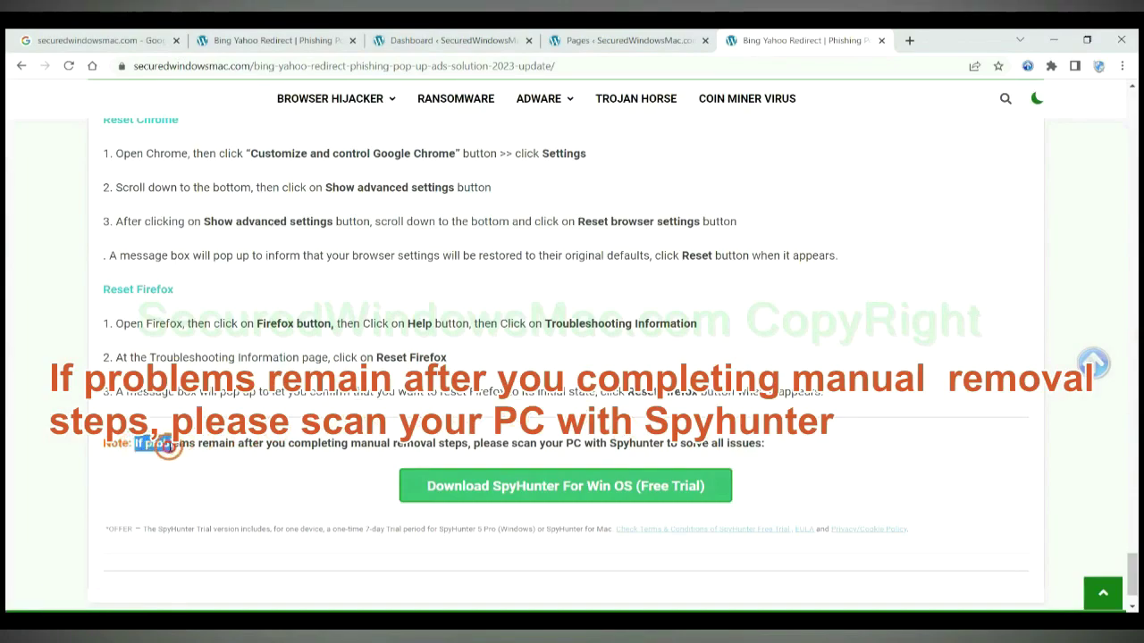